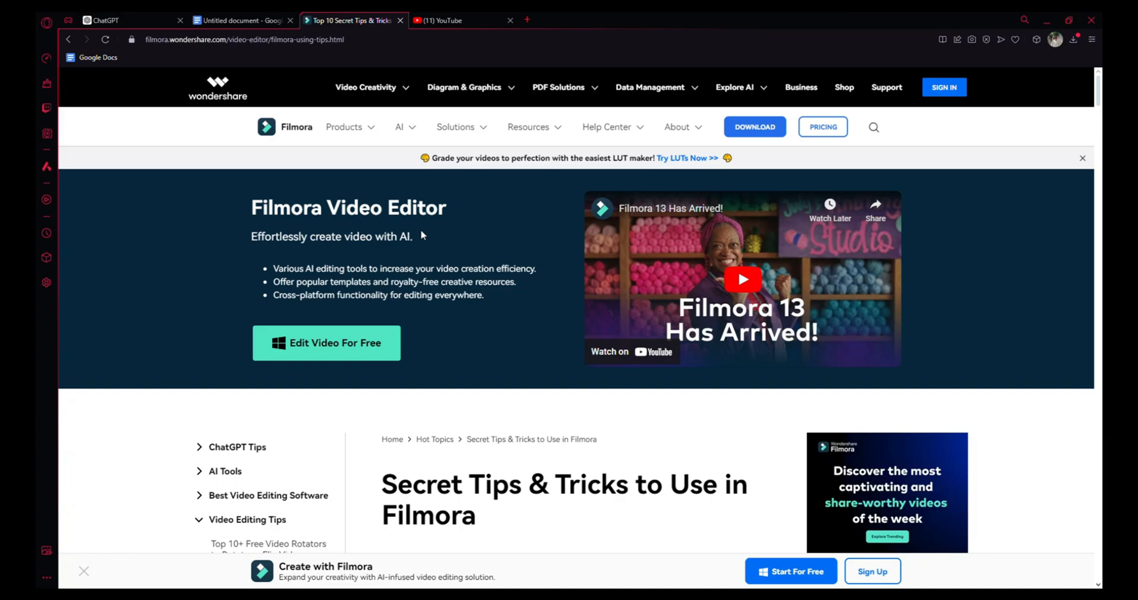
Scroll through the Filmora secret tips and tricks article to read its list of features
{"action": "scroll", "coordinate": [422, 233], "scroll_direction": "down", "scroll_amount": 2}
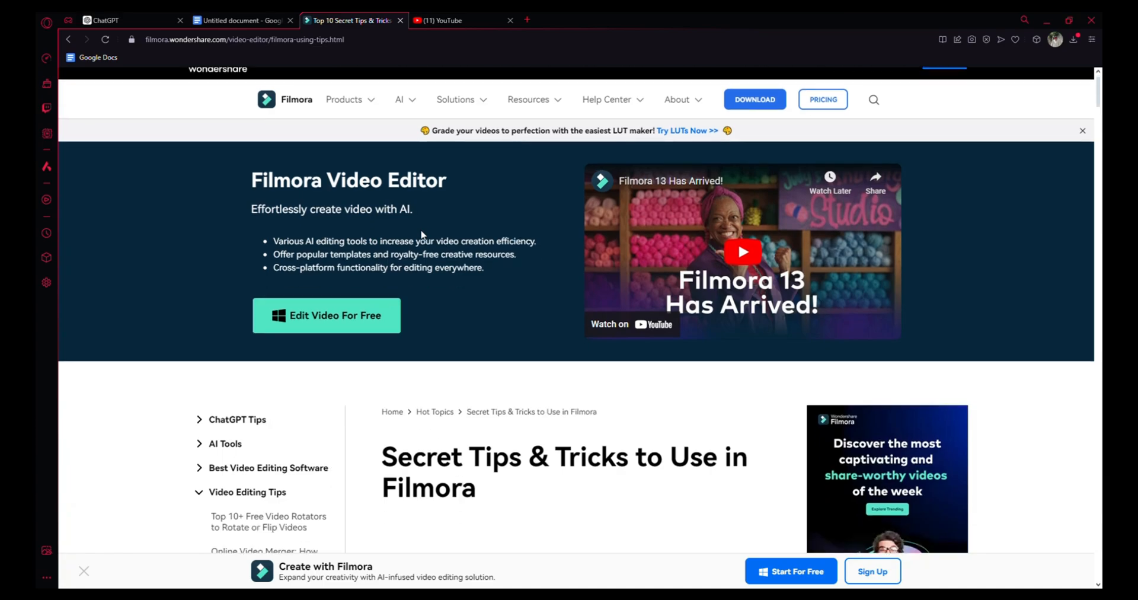
{"action": "scroll", "coordinate": [422, 234], "scroll_direction": "down", "scroll_amount": 4}
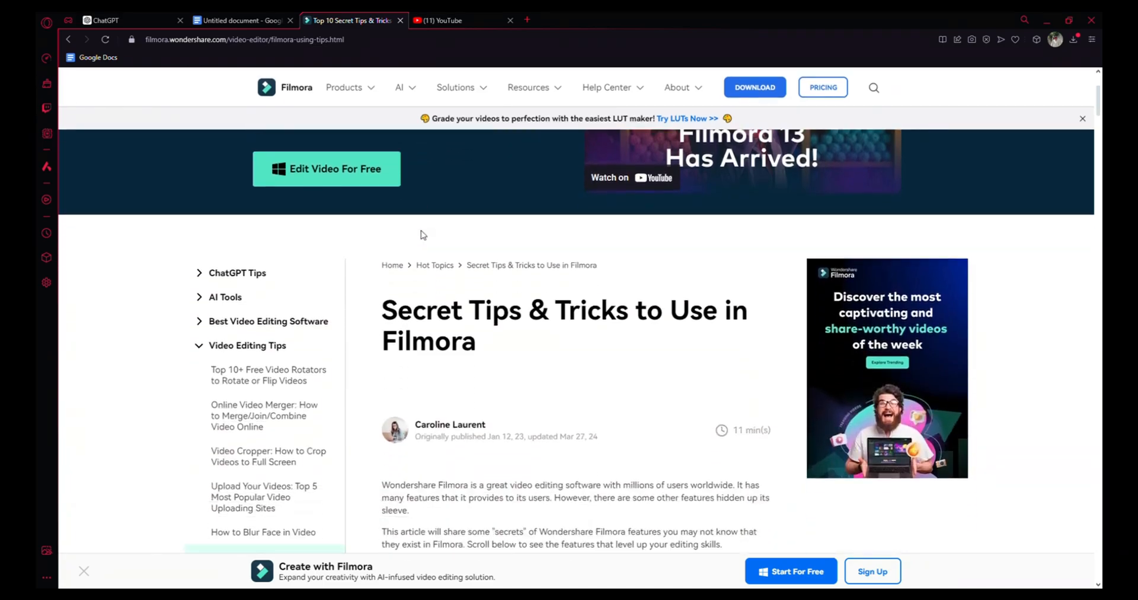
{"action": "scroll", "coordinate": [423, 235], "scroll_direction": "down", "scroll_amount": 3}
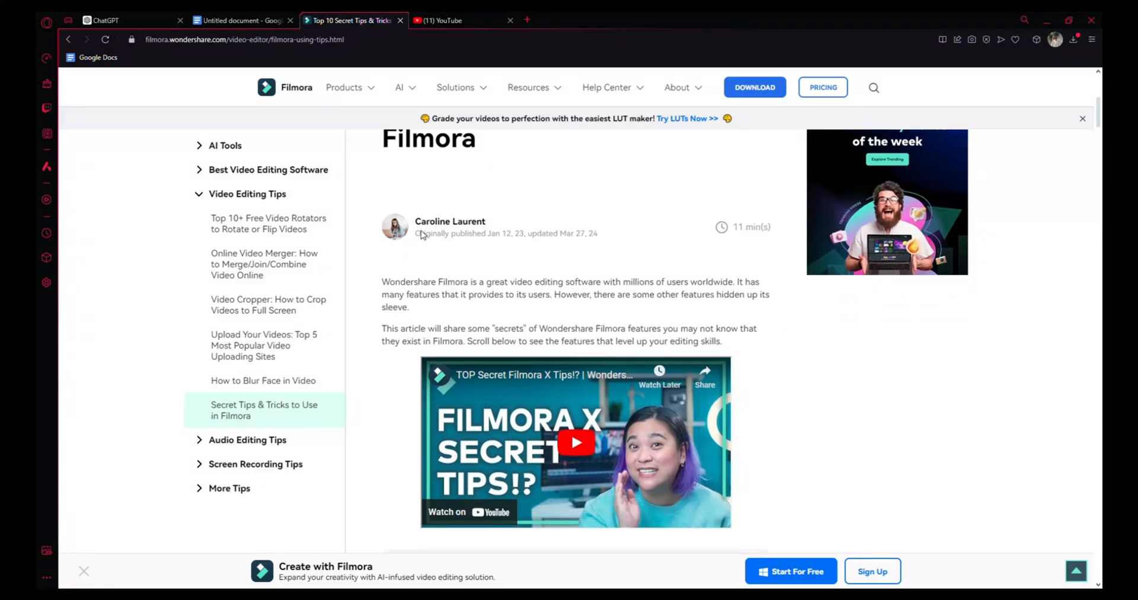
{"action": "scroll", "coordinate": [424, 235], "scroll_direction": "down", "scroll_amount": 3}
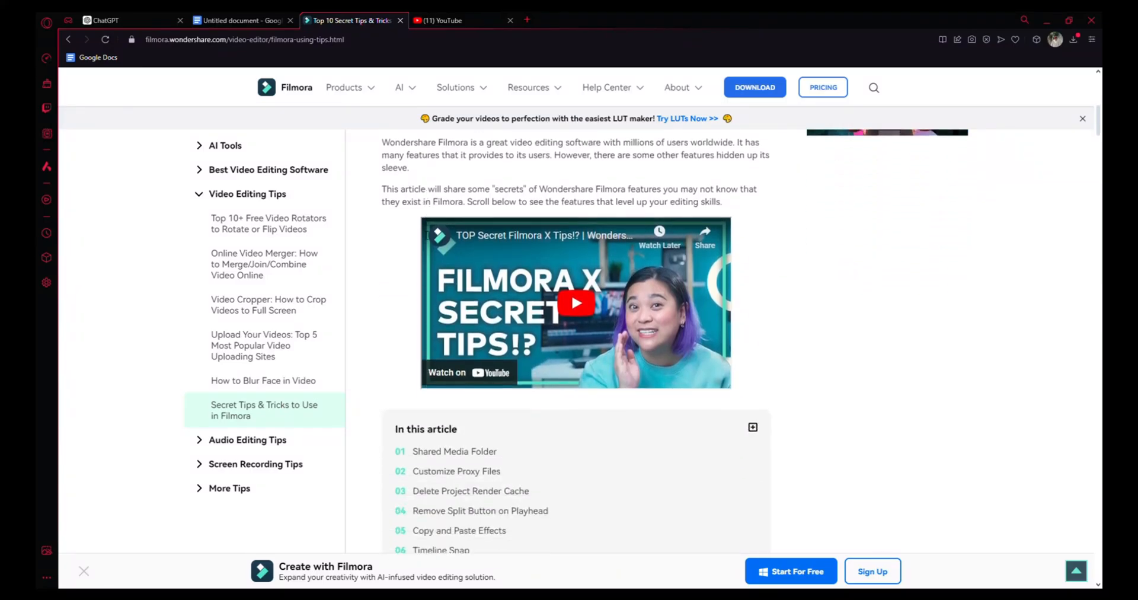
{"action": "scroll", "coordinate": [422, 235], "scroll_direction": "down", "scroll_amount": 3}
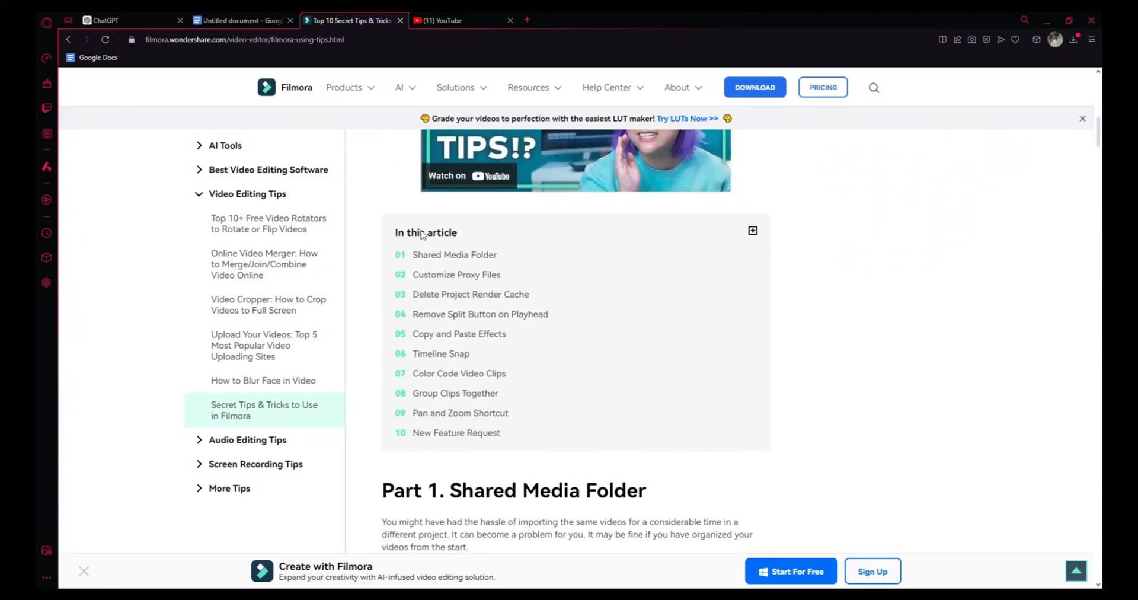
{"action": "scroll", "coordinate": [420, 234], "scroll_direction": "down", "scroll_amount": 3}
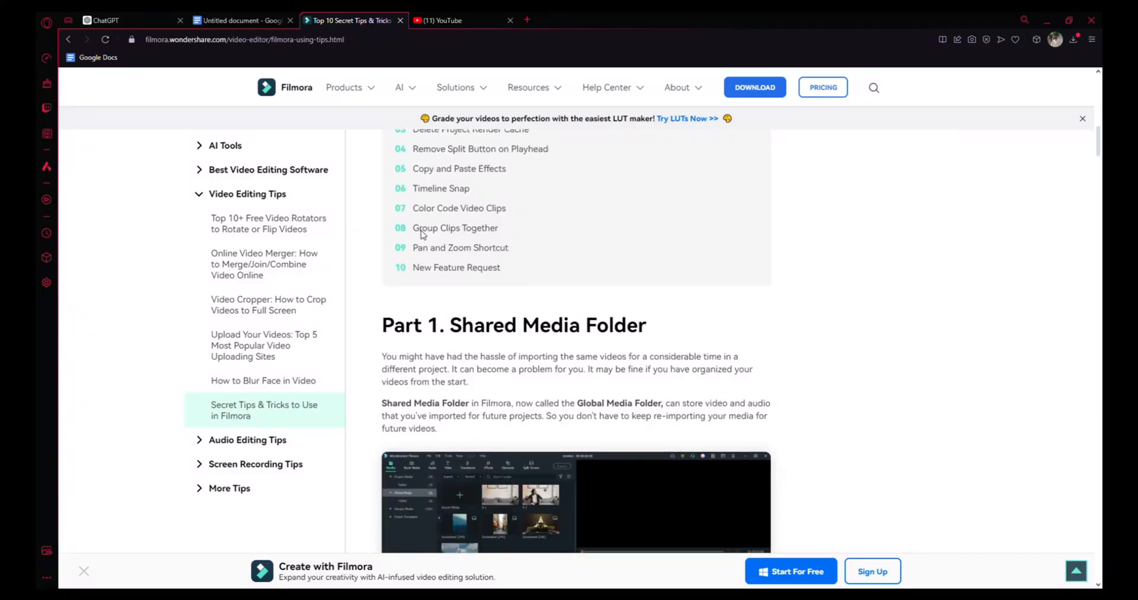
{"action": "scroll", "coordinate": [422, 235], "scroll_direction": "down", "scroll_amount": 3}
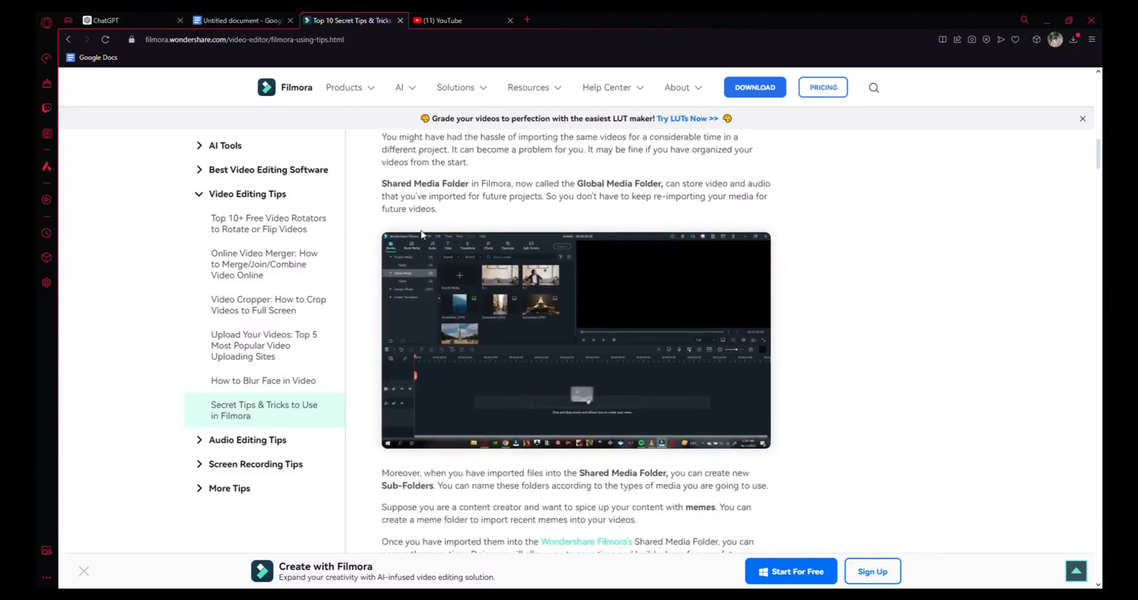
{"action": "scroll", "coordinate": [422, 234], "scroll_direction": "up", "scroll_amount": 2}
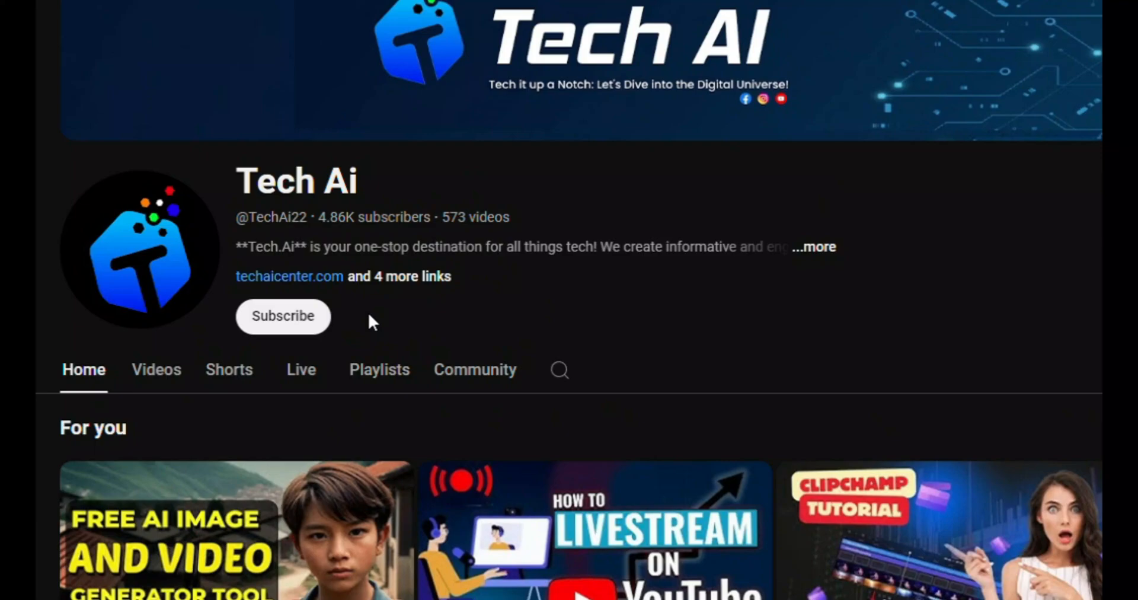
{"action": "left_click", "coordinate": [301, 325]}
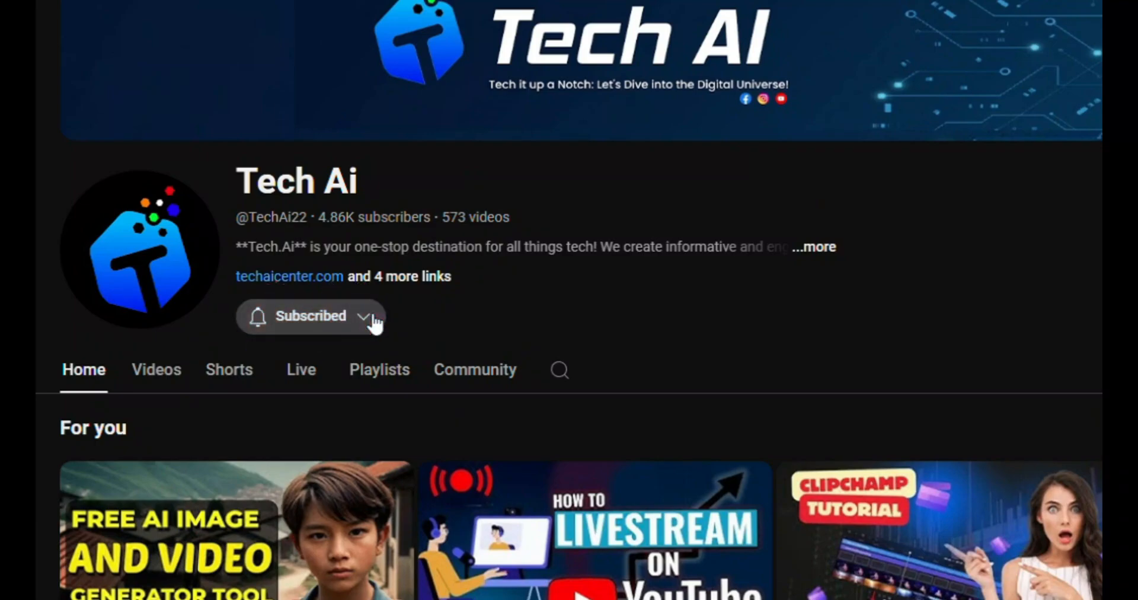
{"action": "left_click", "coordinate": [374, 323]}
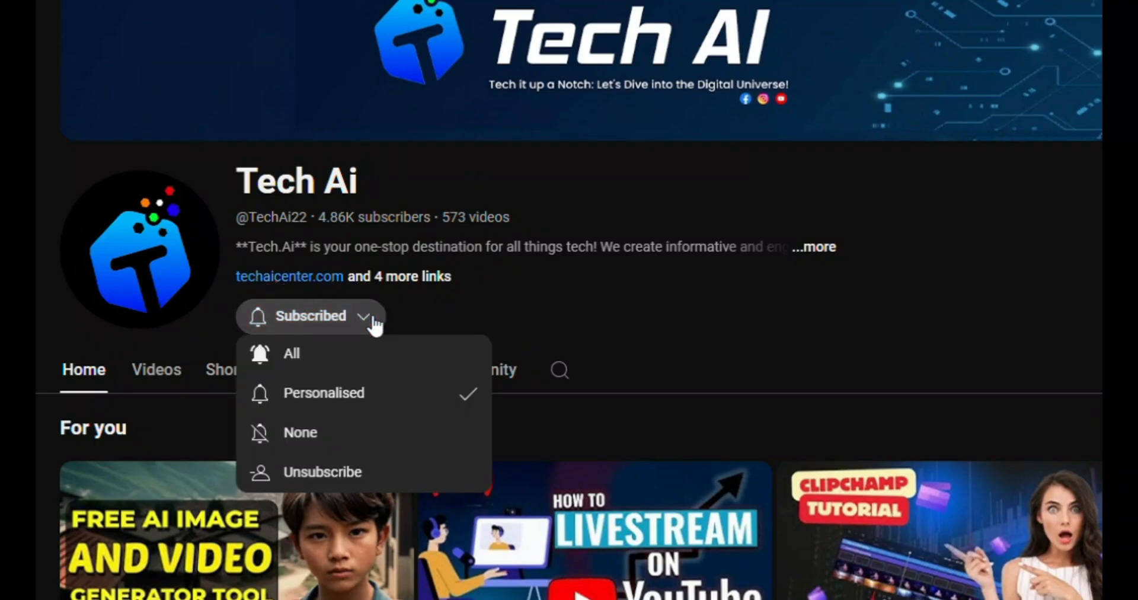
{"action": "left_click", "coordinate": [371, 399]}
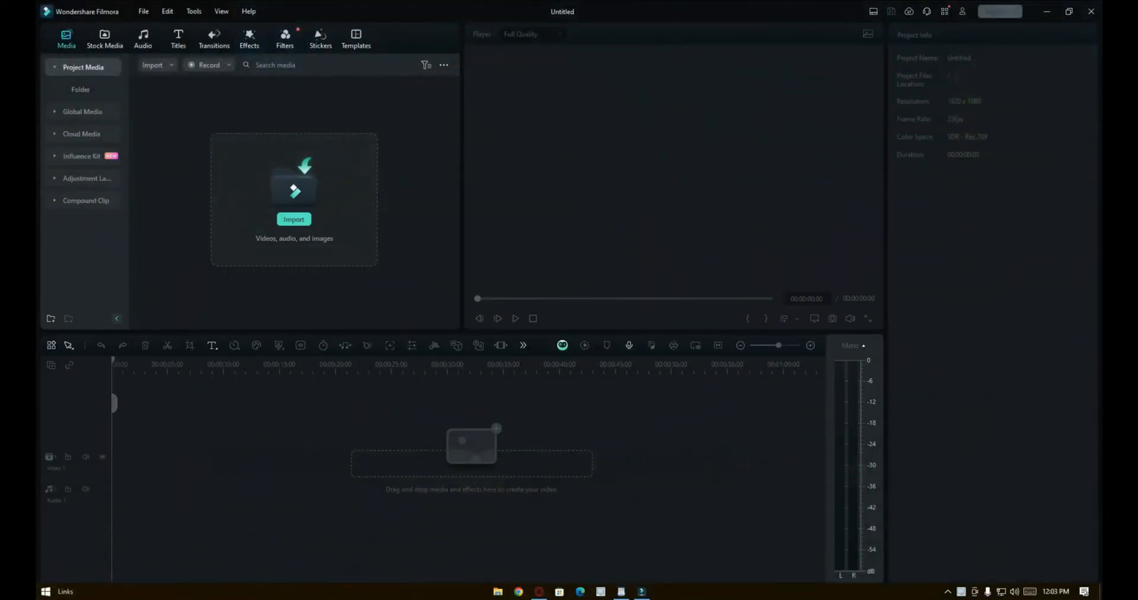
Detach the media panel into a floating Material window and close it back into the workspace
{"action": "mouse_move", "coordinate": [409, 35]}
{"action": "left_mouse_down"}
{"action": "mouse_move", "coordinate": [678, 66]}
{"action": "mouse_move", "coordinate": [787, 59]}
{"action": "mouse_move", "coordinate": [839, 38]}
{"action": "mouse_move", "coordinate": [872, 103]}
{"action": "mouse_move", "coordinate": [998, 58]}
{"action": "mouse_move", "coordinate": [966, 156]}
{"action": "mouse_move", "coordinate": [872, 205]}
{"action": "mouse_move", "coordinate": [562, 149]}
{"action": "mouse_move", "coordinate": [367, 51]}
{"action": "mouse_move", "coordinate": [411, 35]}
{"action": "left_mouse_up"}
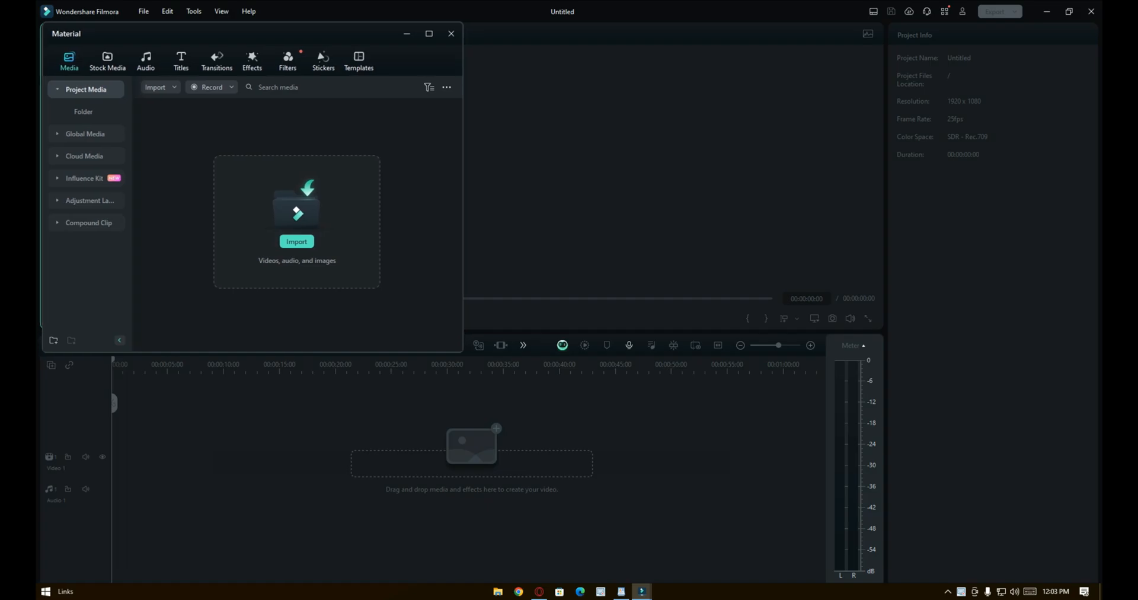
{"action": "left_click", "coordinate": [450, 34]}
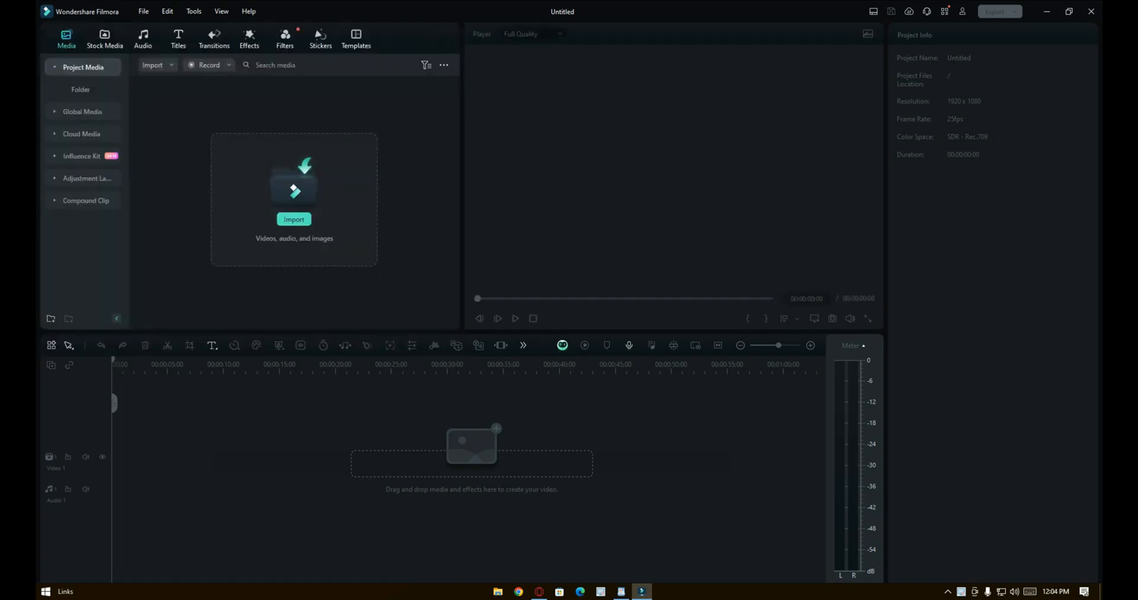
Rearrange the workspace by dragging the panels into new positions, moving the player to the side
{"action": "left_click_drag", "start_coordinate": [462, 337], "coordinate": [598, 154]}
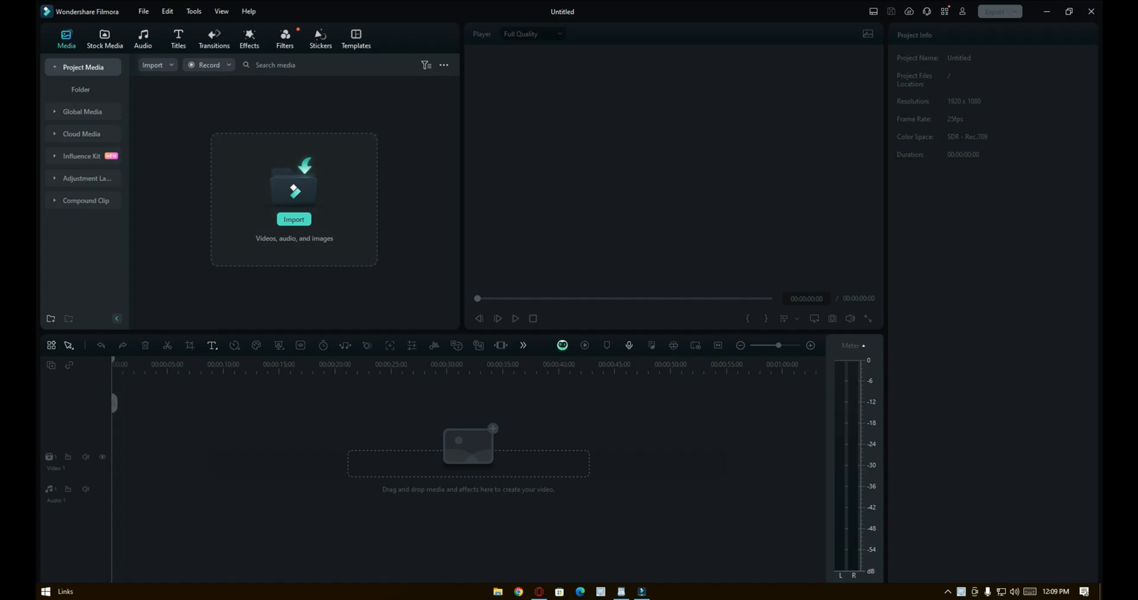
{"action": "left_click_drag", "start_coordinate": [460, 300], "coordinate": [538, 306]}
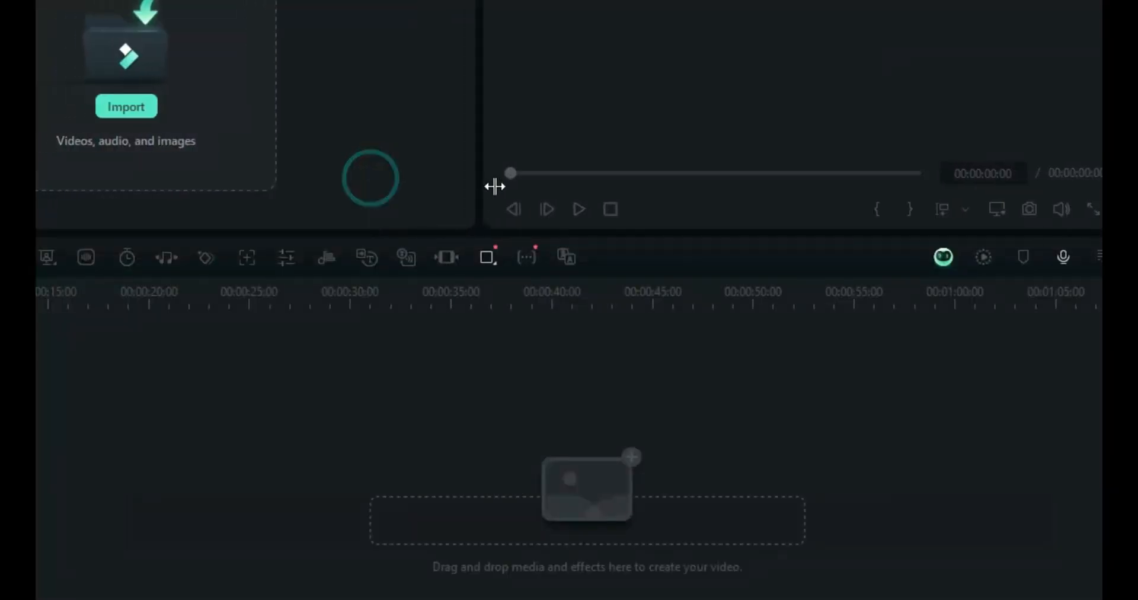
{"action": "left_click_drag", "start_coordinate": [513, 230], "coordinate": [528, 445]}
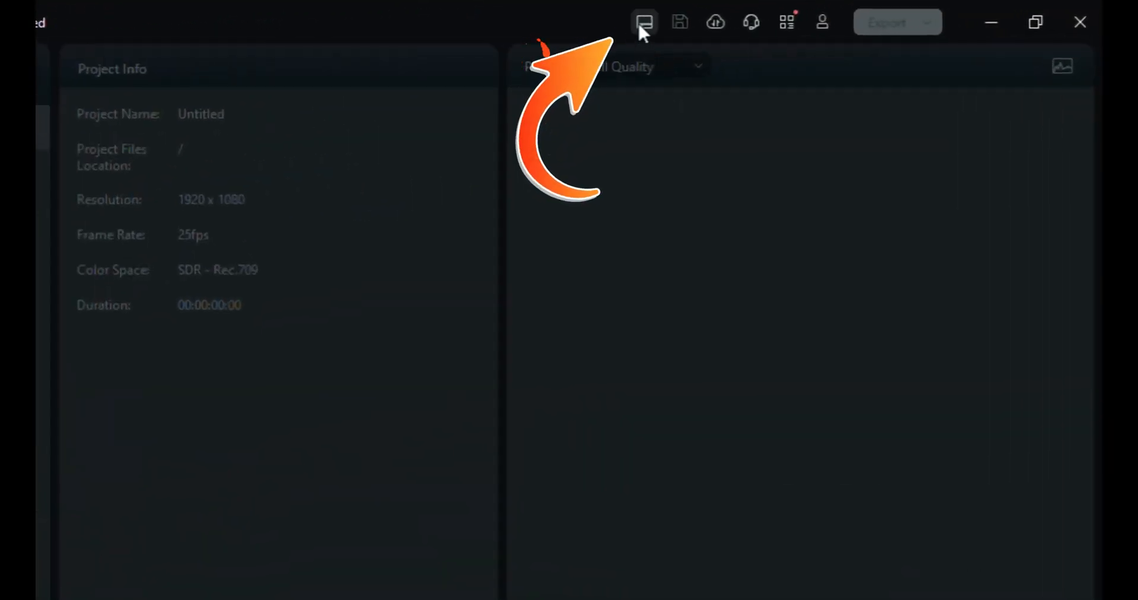
Reset the workspace layout to the Default arrangement
{"action": "left_click", "coordinate": [643, 24]}
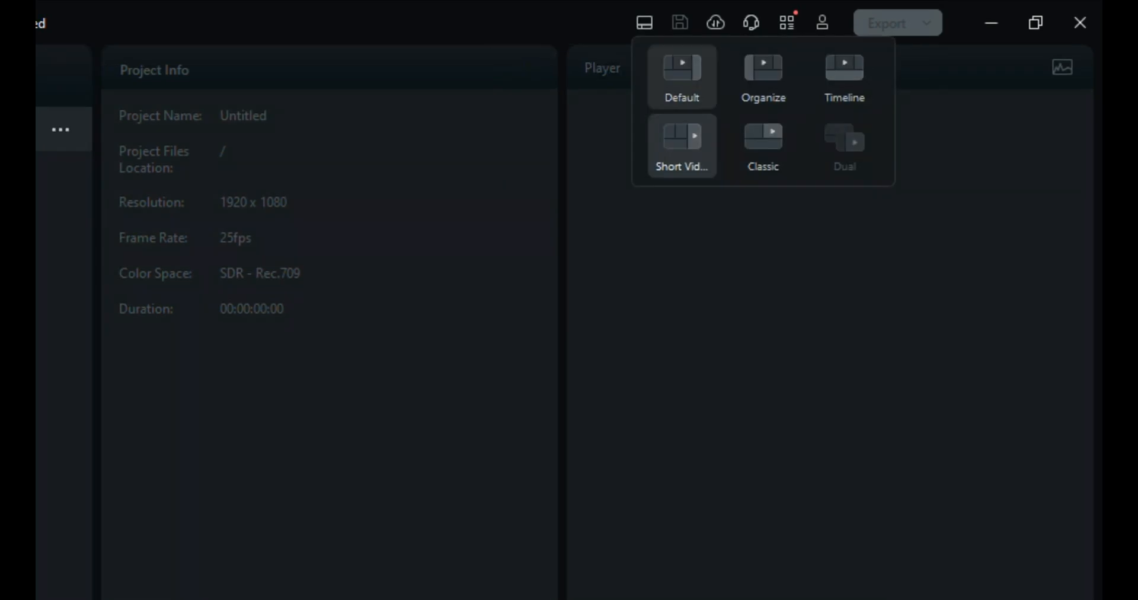
{"action": "left_click", "coordinate": [682, 77]}
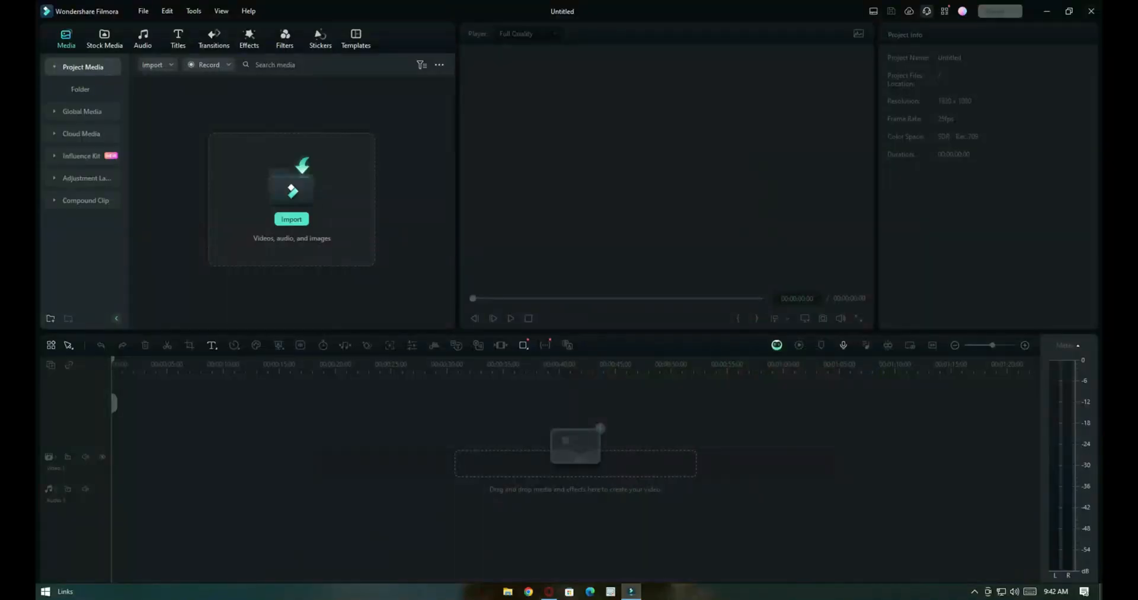
Open the Keyboard Shortcuts settings and assign Ctrl+M to New Project
{"action": "left_click", "coordinate": [944, 11]}
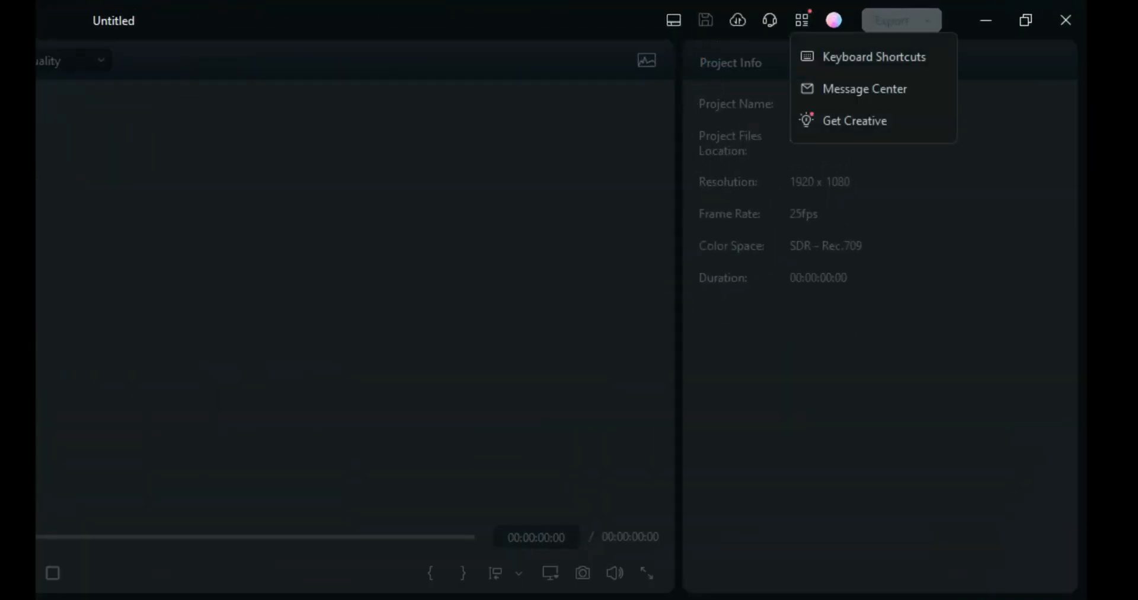
{"action": "left_click", "coordinate": [874, 57]}
{"action": "left_click", "coordinate": [682, 192]}
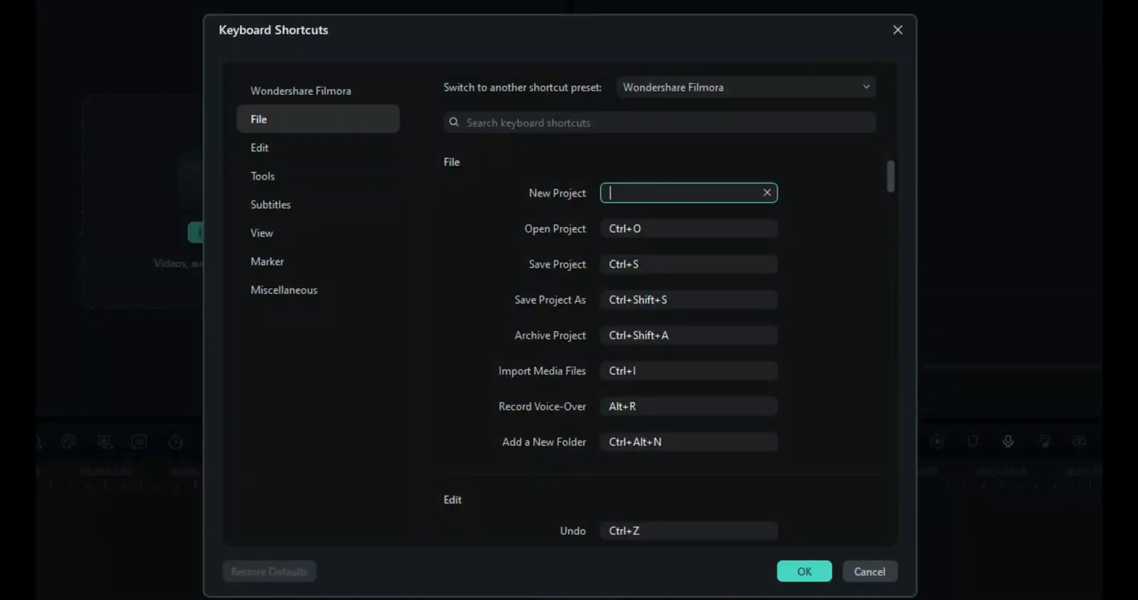
{"action": "key", "text": "ctrl+m"}
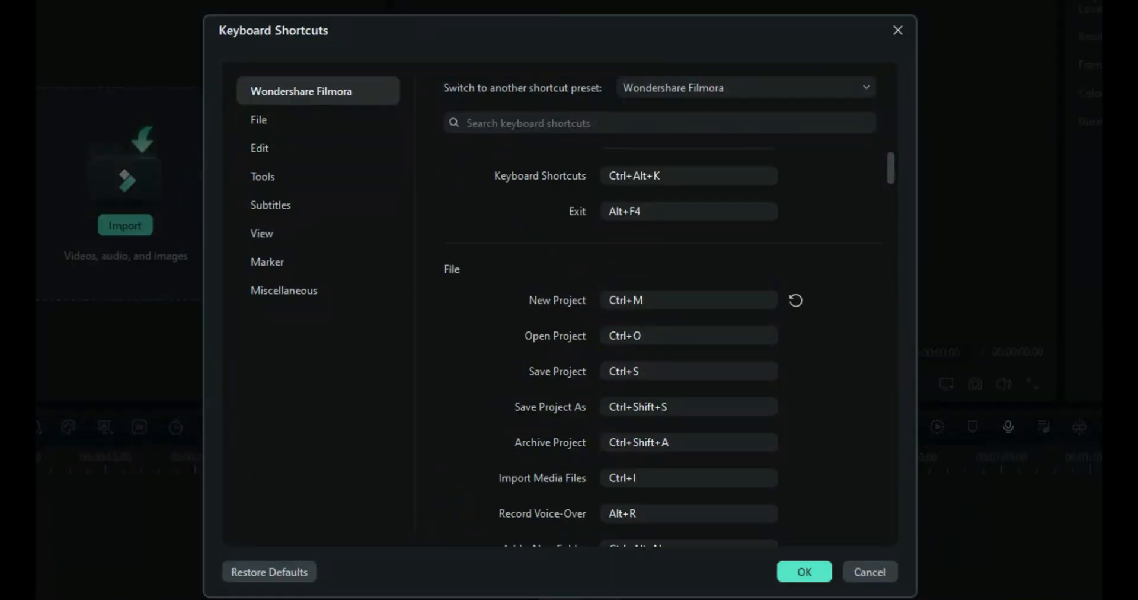
Clear the New Project shortcut and set it to Ctrl+N
{"action": "left_click", "coordinate": [766, 300]}
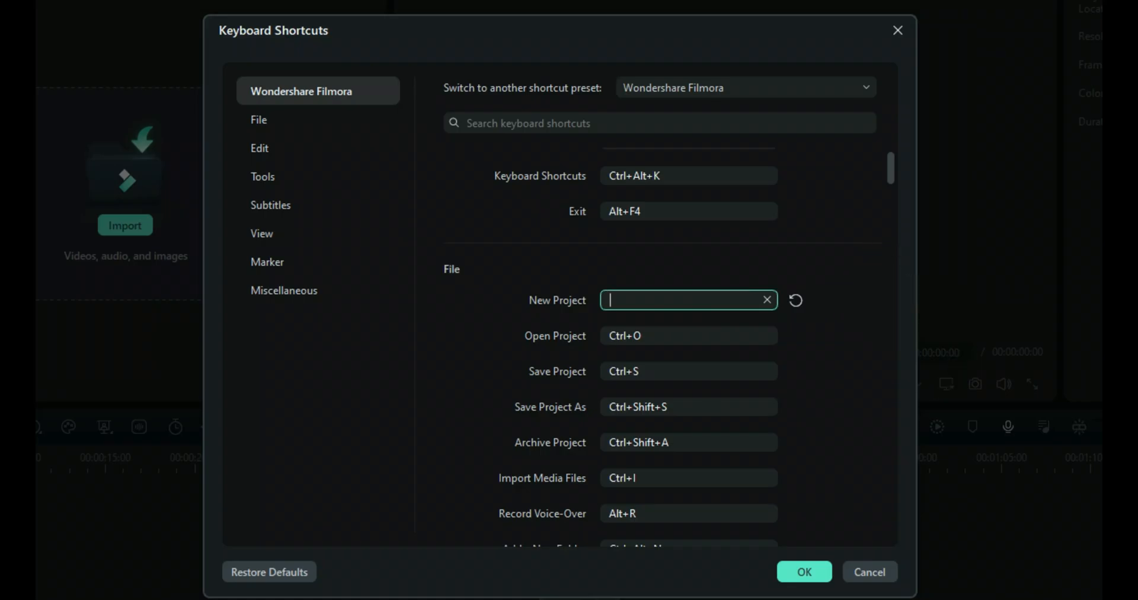
{"action": "key", "text": "ctrl+n"}
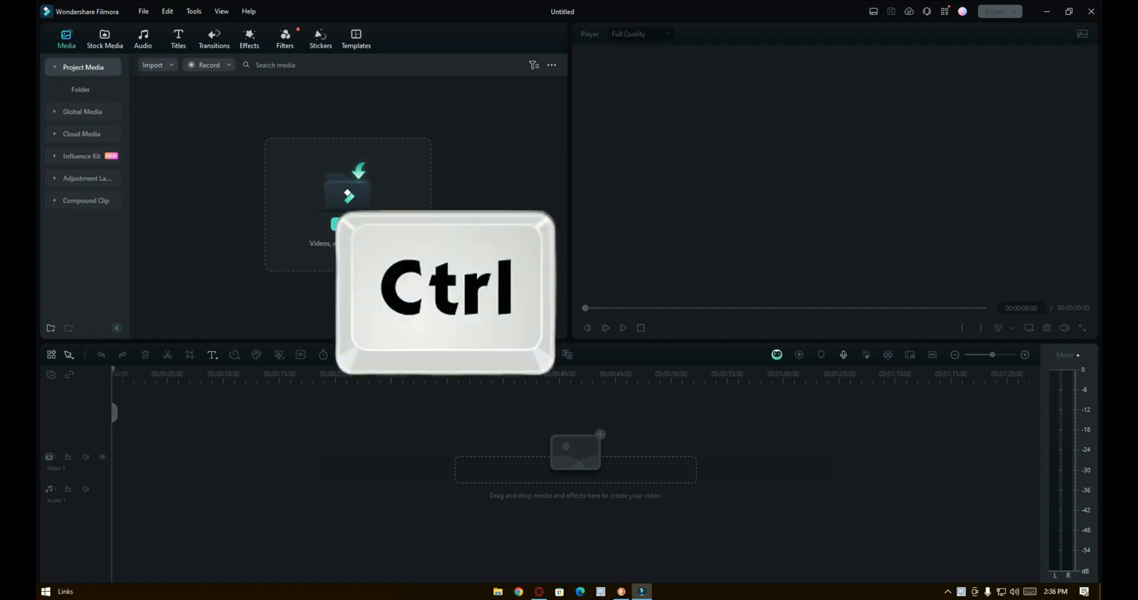
Import a video clip into the project media with the import shortcut and save the project
{"action": "key", "text": "ctrl+i"}
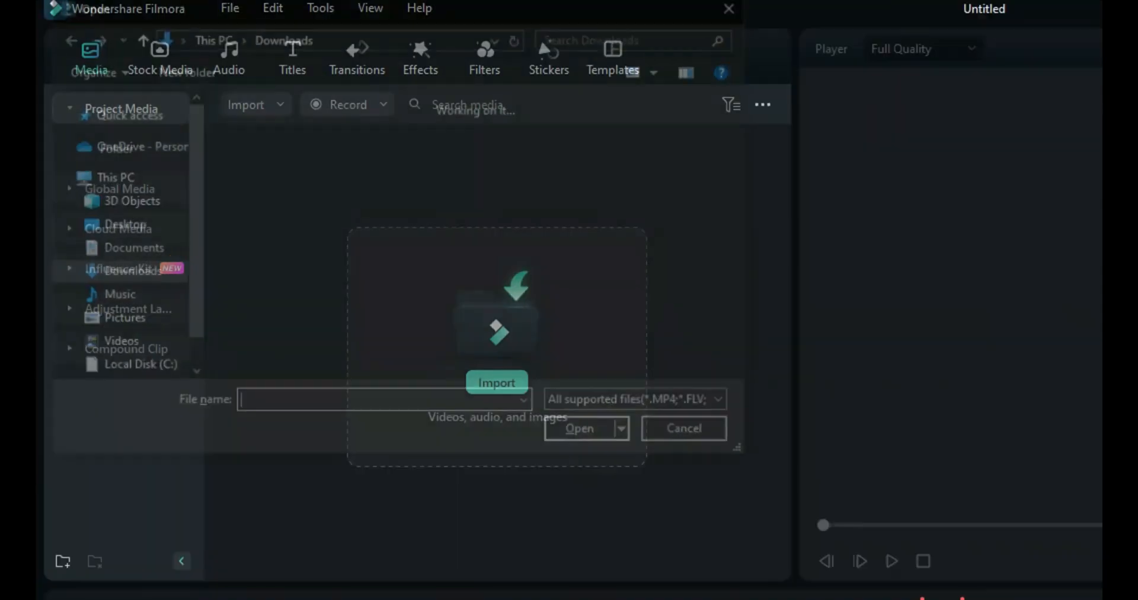
{"action": "double_click", "coordinate": [400, 184]}
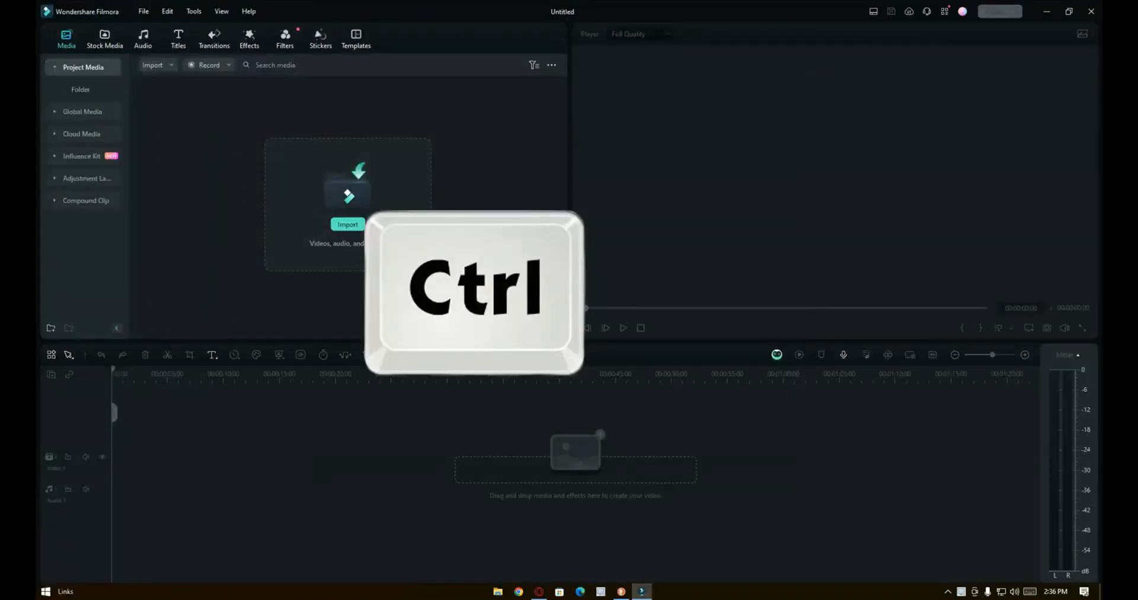
{"action": "key", "text": "ctrl+s"}
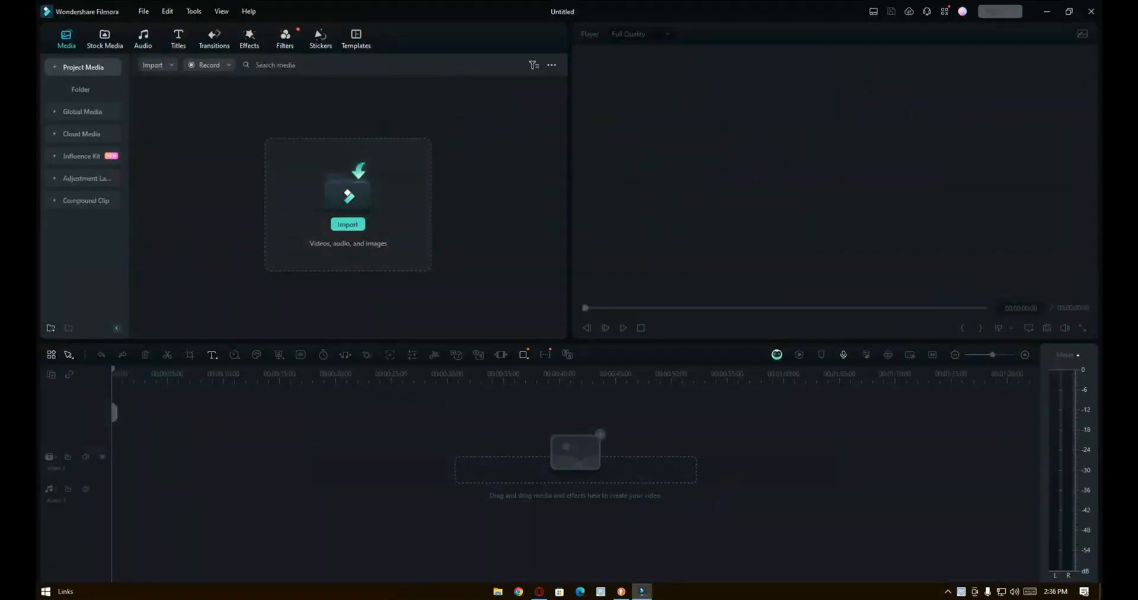
Undo and redo the last timeline edit using shortcuts
{"action": "key", "text": "ctrl+z"}
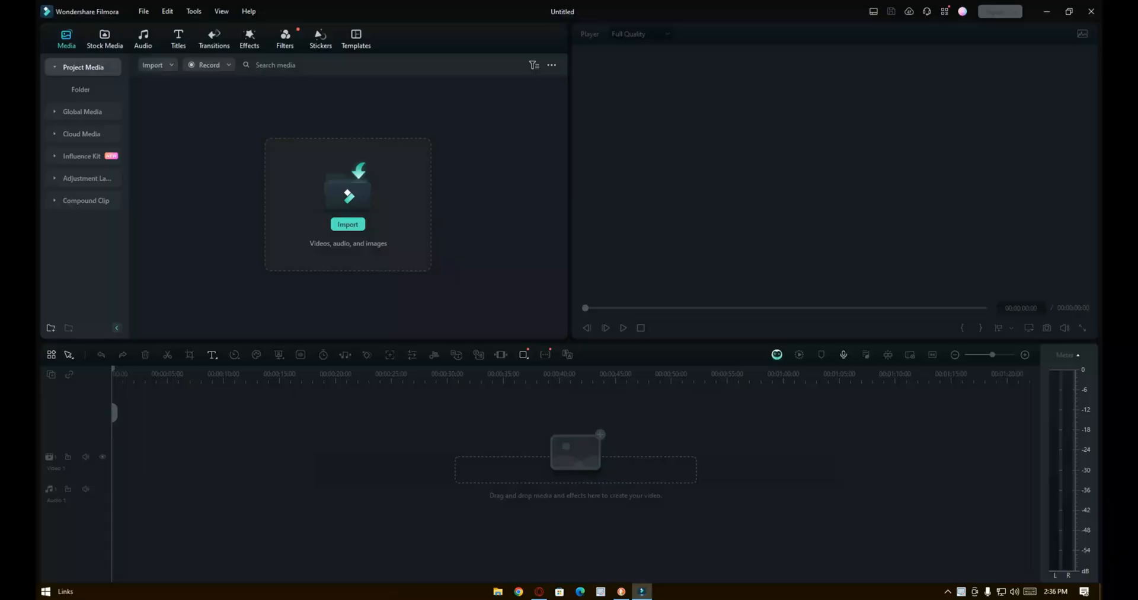
{"action": "key", "text": "ctrl+y"}
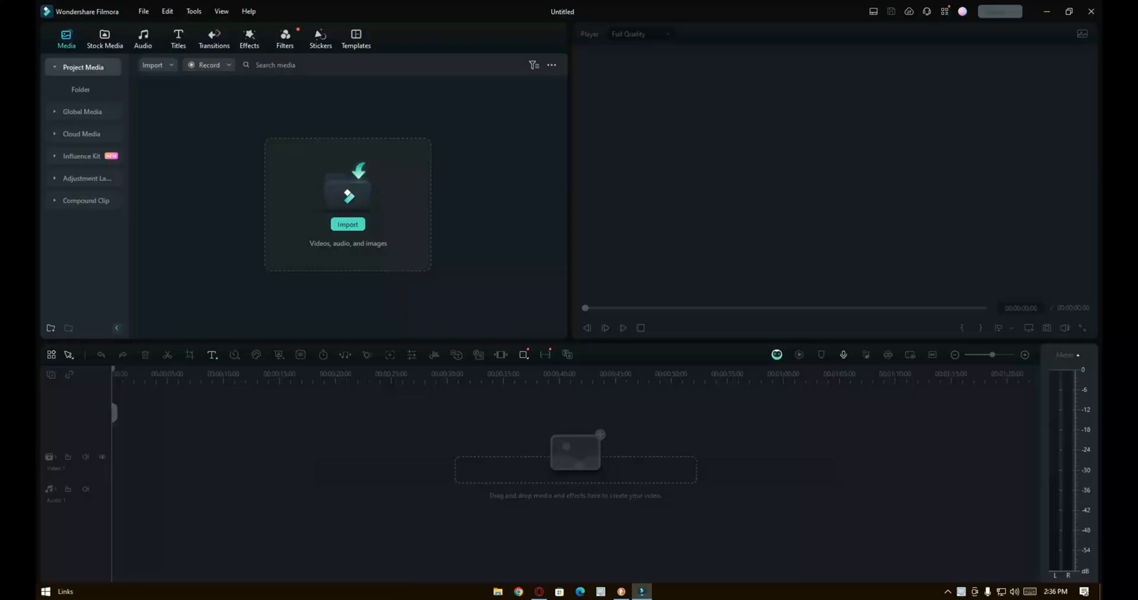
Split the timeline clip twice at the playhead and delete the cut segment
{"action": "key", "text": "ctrl+b"}
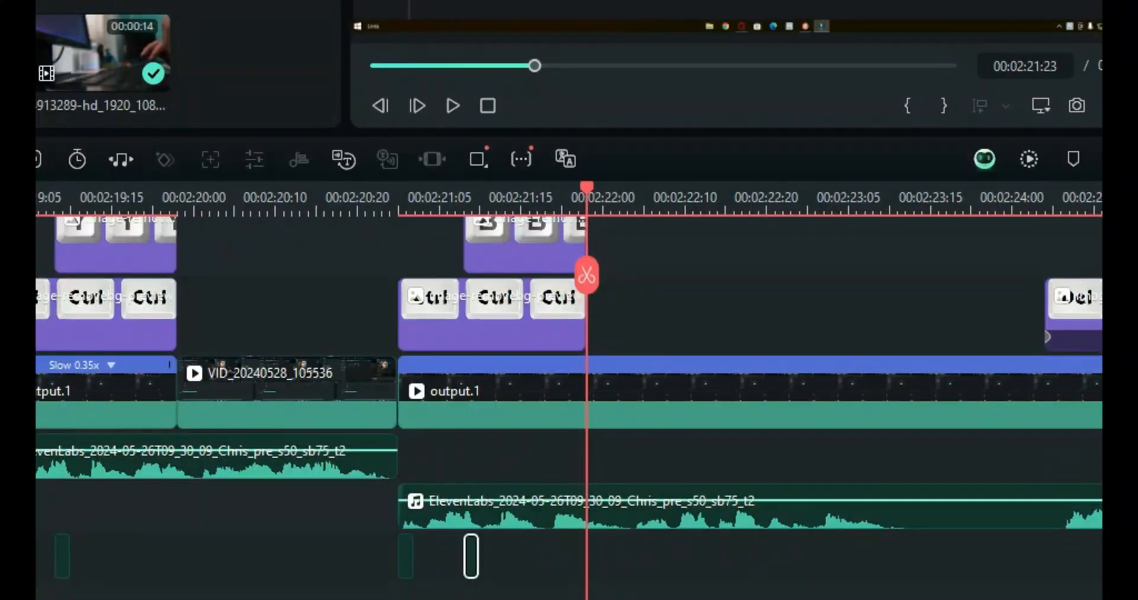
{"action": "key", "text": "ctrl+b"}
{"action": "key", "text": "Delete"}
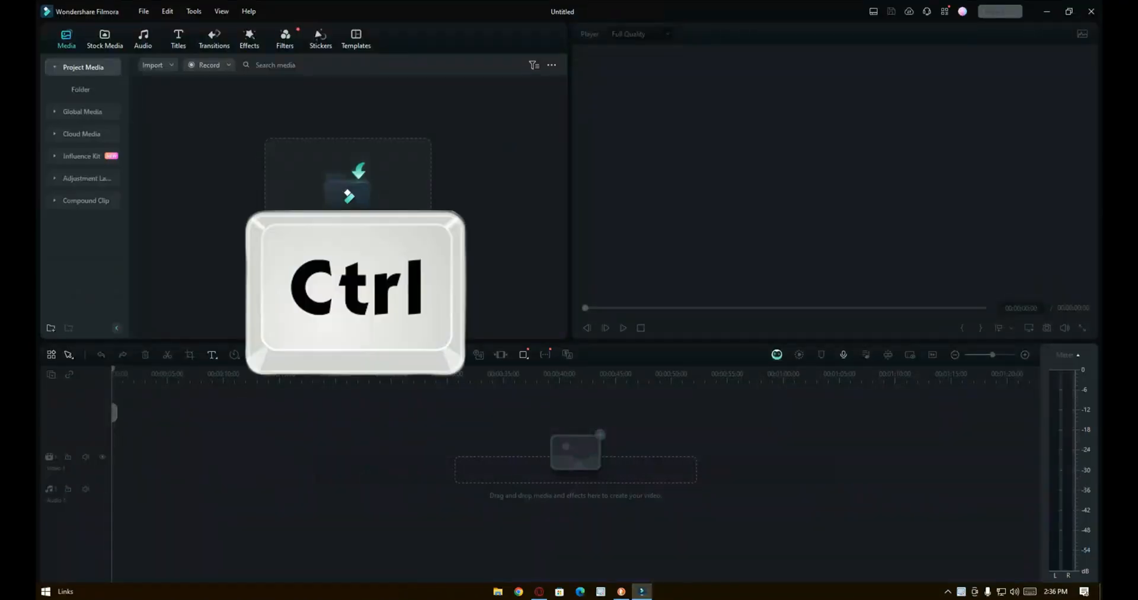
Copy and paste the selected clip on the timeline
{"action": "key", "text": "ctrl+c"}
{"action": "key", "text": "ctrl+v"}
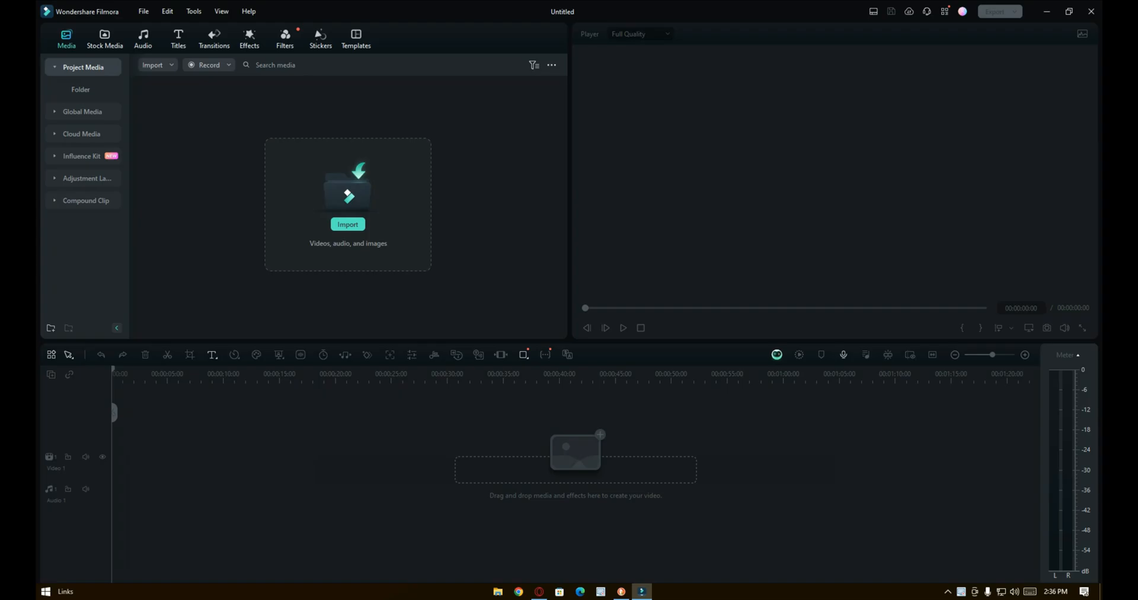
Play the timeline and jump the playhead to the end
{"action": "key", "text": "space"}
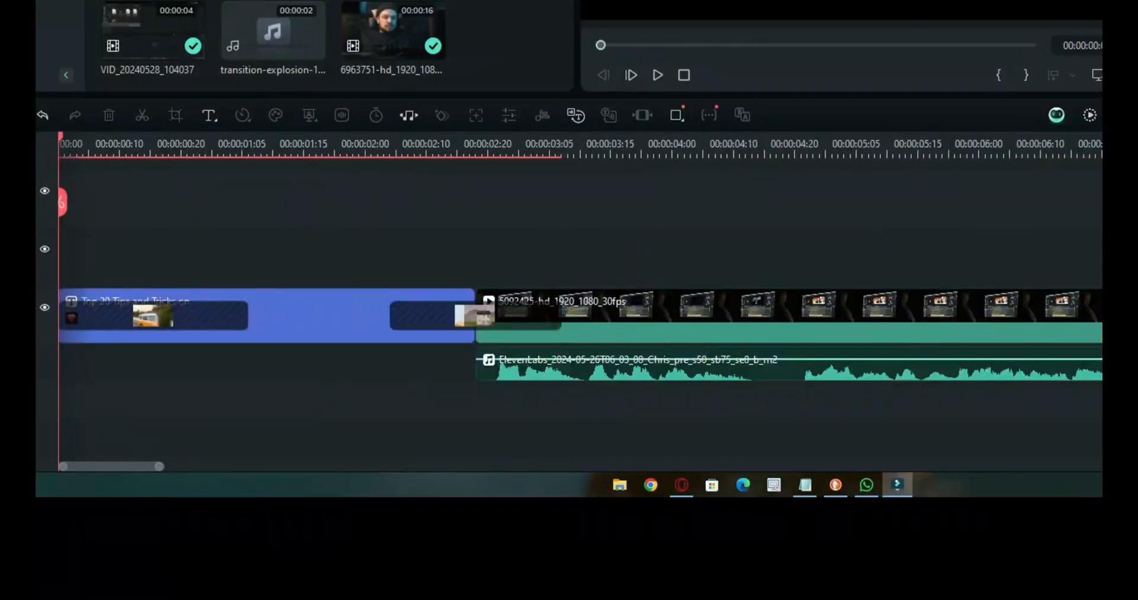
{"action": "key", "text": "End"}
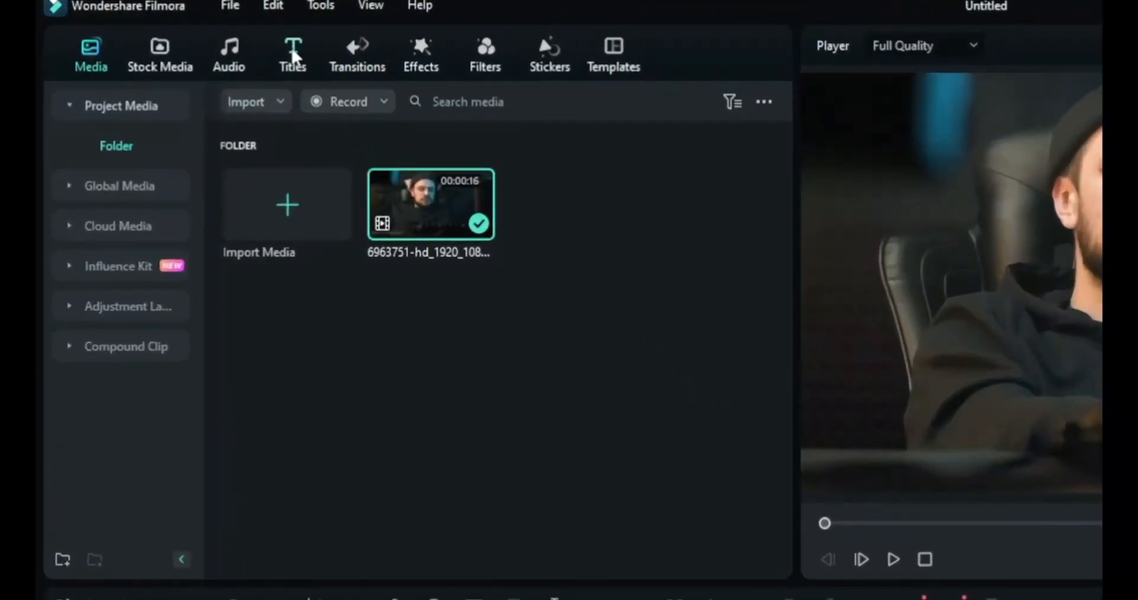
Open the Titles library and browse the trending title presets
{"action": "left_click", "coordinate": [293, 57]}
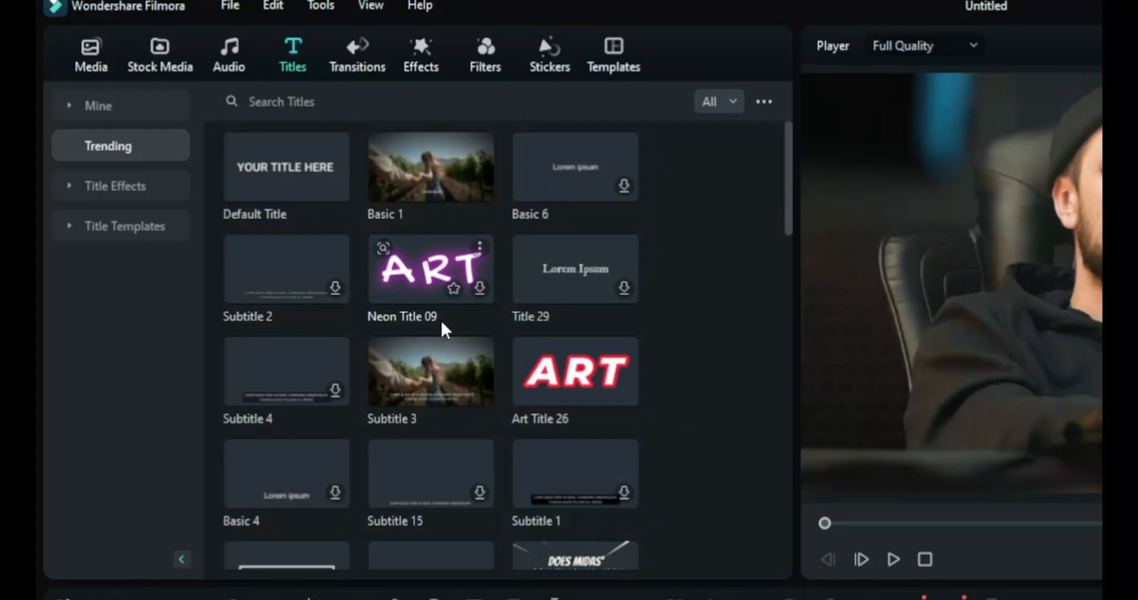
{"action": "scroll", "coordinate": [444, 327], "scroll_direction": "down", "scroll_amount": 2}
{"action": "scroll", "coordinate": [444, 330], "scroll_direction": "down", "scroll_amount": 5}
{"action": "scroll", "coordinate": [444, 330], "scroll_direction": "up", "scroll_amount": 4}
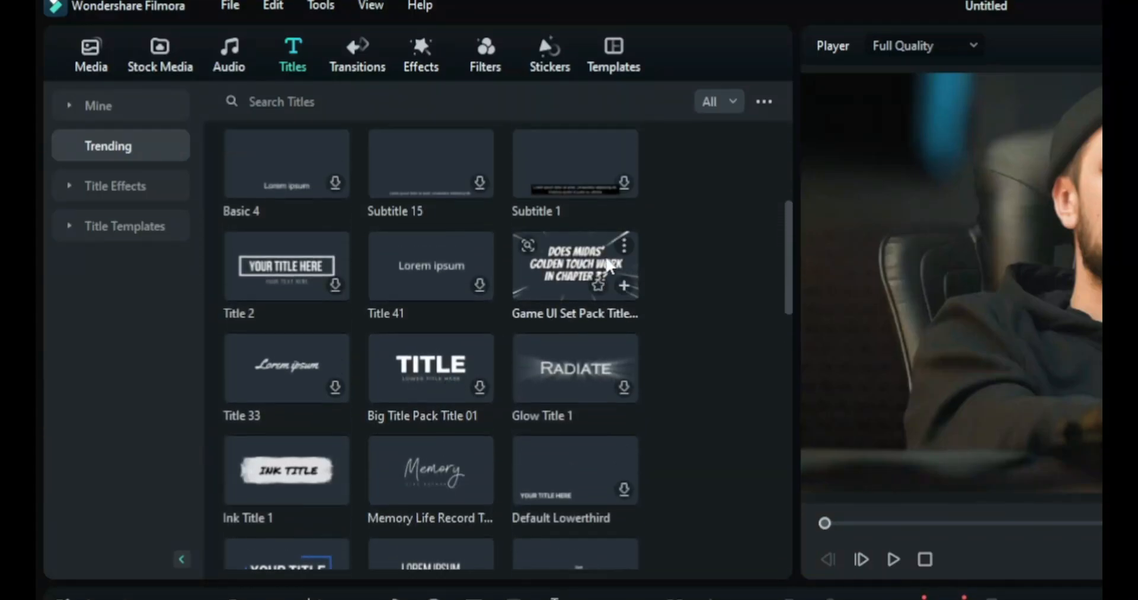
{"action": "scroll", "coordinate": [608, 262], "scroll_direction": "up", "scroll_amount": 1}
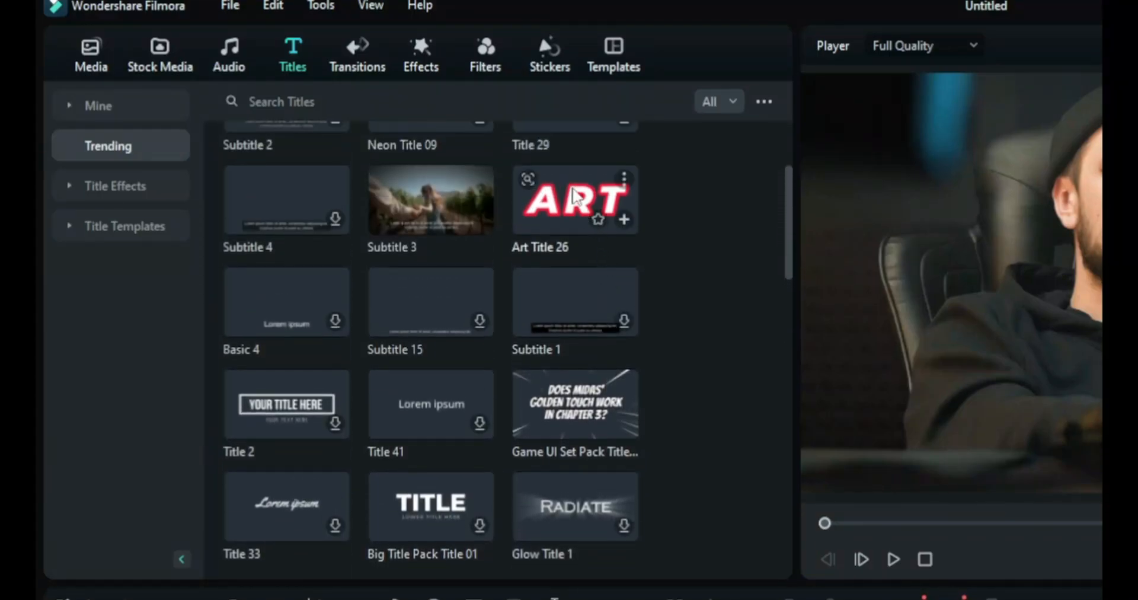
Add the Art Title 26 preset to the timeline and open the title clip's properties
{"action": "left_click_drag", "start_coordinate": [574, 196], "coordinate": [160, 378]}
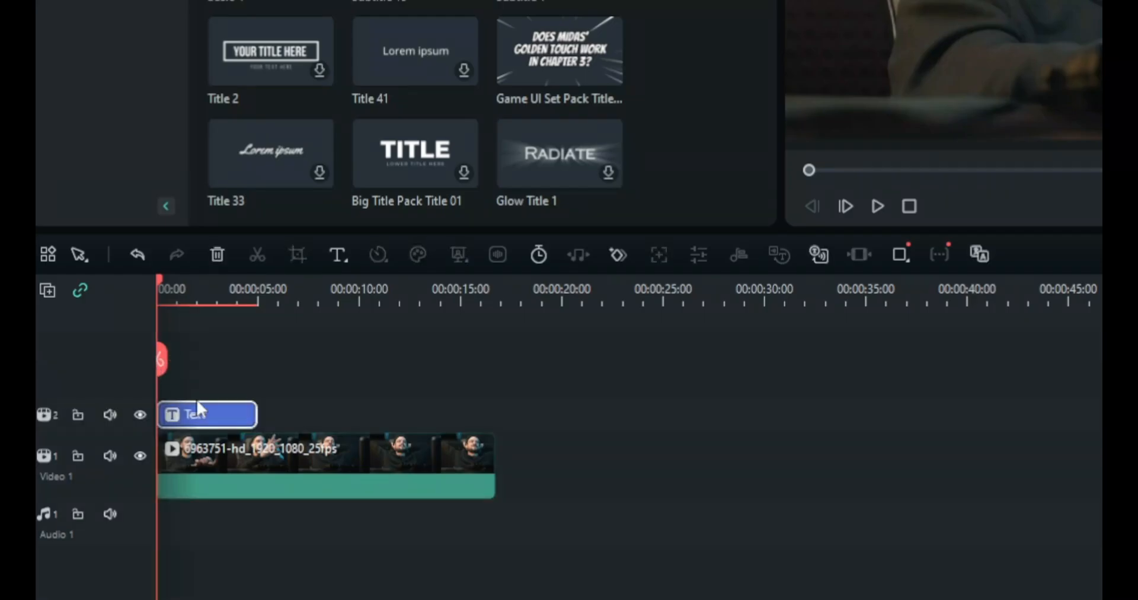
{"action": "double_click", "coordinate": [202, 414]}
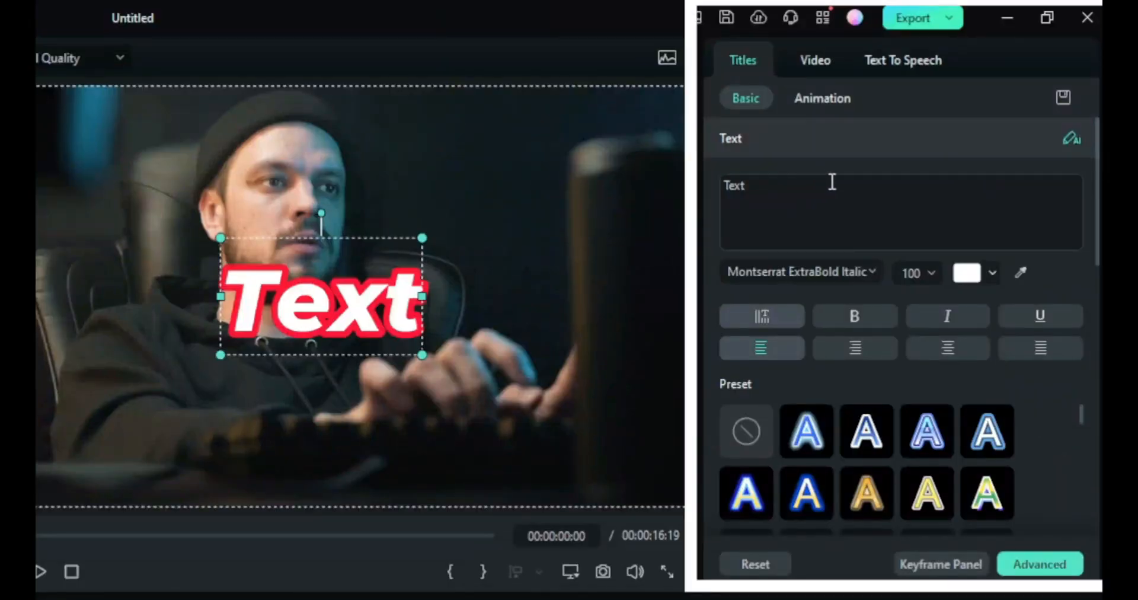
Browse through the text preset styles available in the title's properties
{"action": "scroll", "coordinate": [832, 182], "scroll_direction": "down", "scroll_amount": 2}
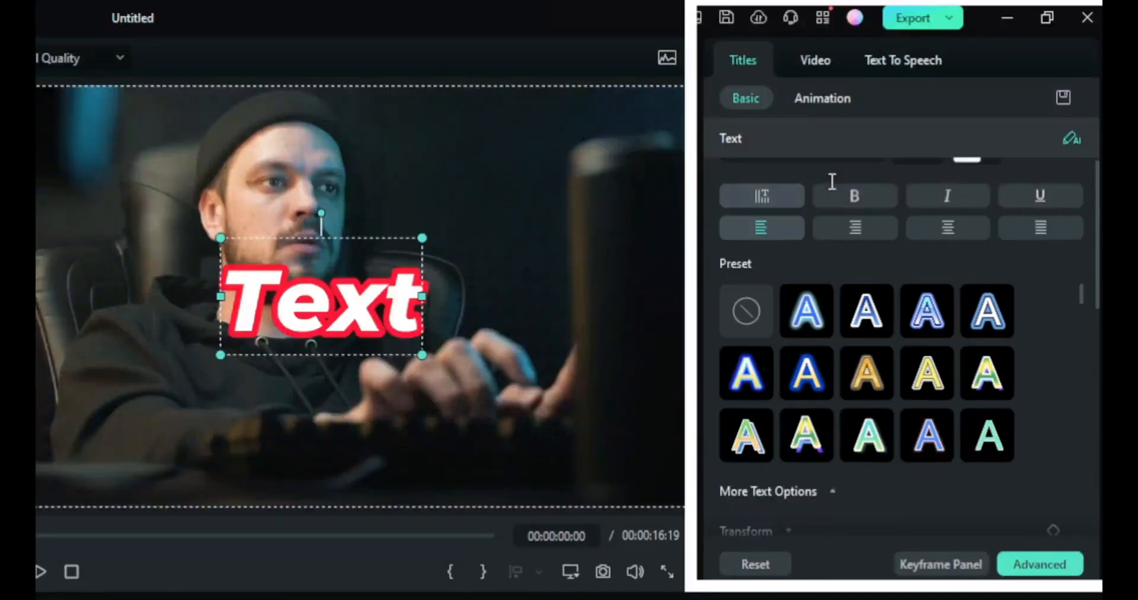
{"action": "scroll", "coordinate": [832, 182], "scroll_direction": "down", "scroll_amount": 6}
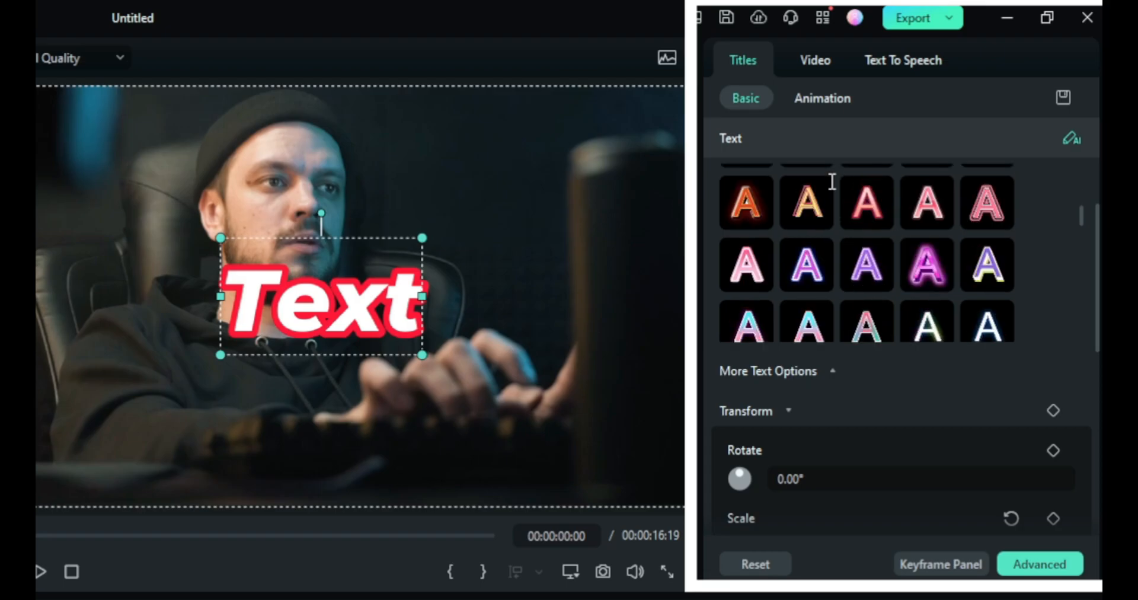
{"action": "scroll", "coordinate": [832, 182], "scroll_direction": "down", "scroll_amount": 6}
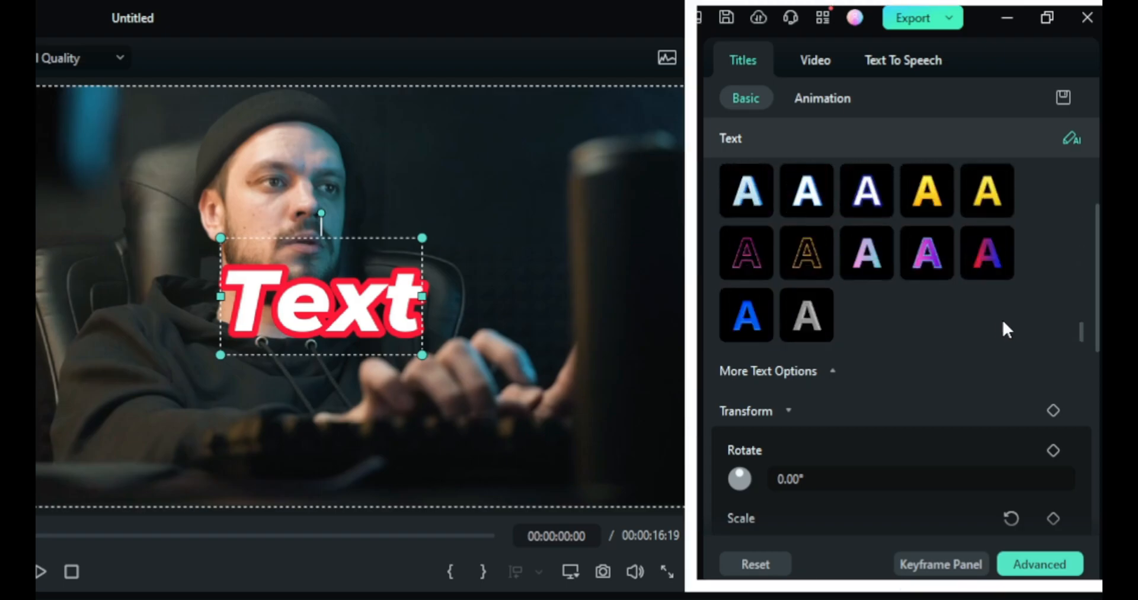
{"action": "scroll", "coordinate": [1020, 368], "scroll_direction": "down", "scroll_amount": 3}
{"action": "scroll", "coordinate": [1007, 397], "scroll_direction": "up", "scroll_amount": 4}
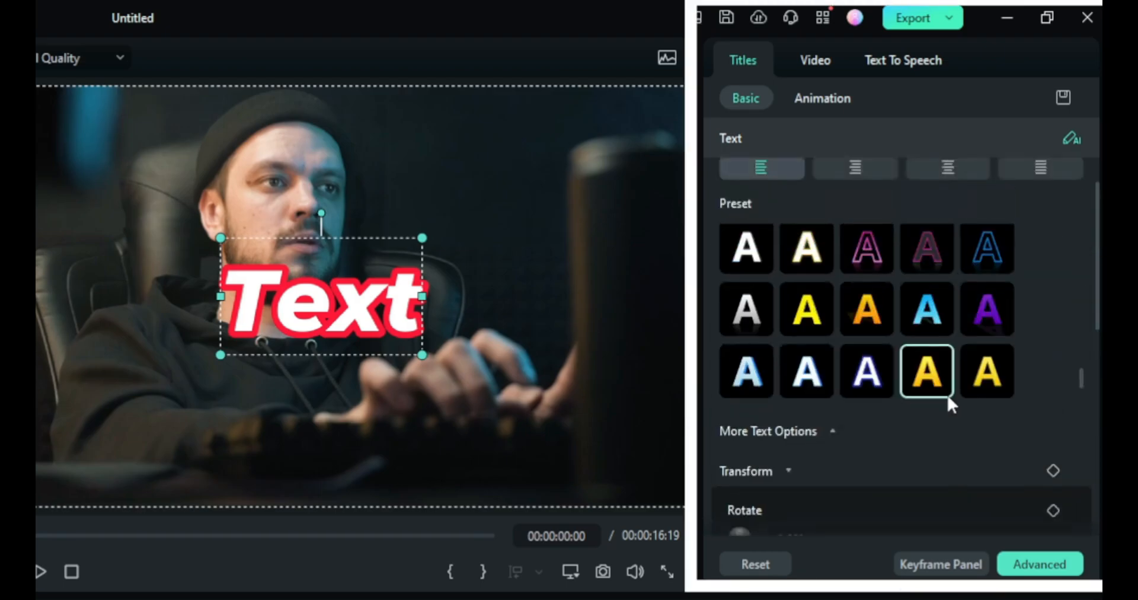
{"action": "scroll", "coordinate": [946, 392], "scroll_direction": "up", "scroll_amount": 4}
{"action": "scroll", "coordinate": [820, 211], "scroll_direction": "up", "scroll_amount": 4}
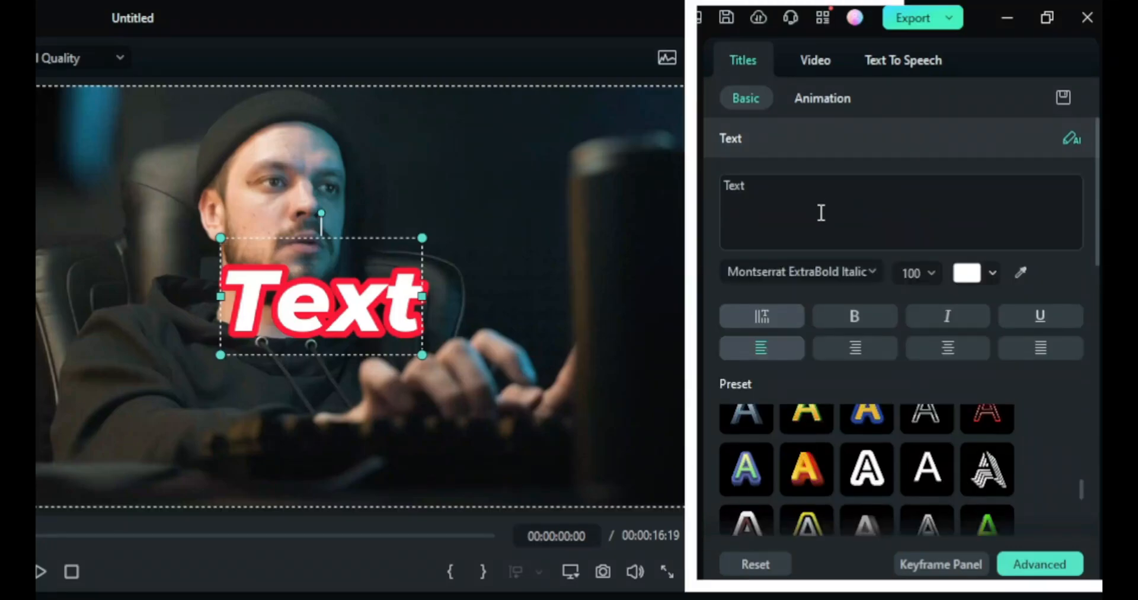
Select the title's Text and make it bold, italic and underlined
{"action": "double_click", "coordinate": [370, 320]}
{"action": "left_click", "coordinate": [836, 318]}
{"action": "left_click", "coordinate": [938, 320]}
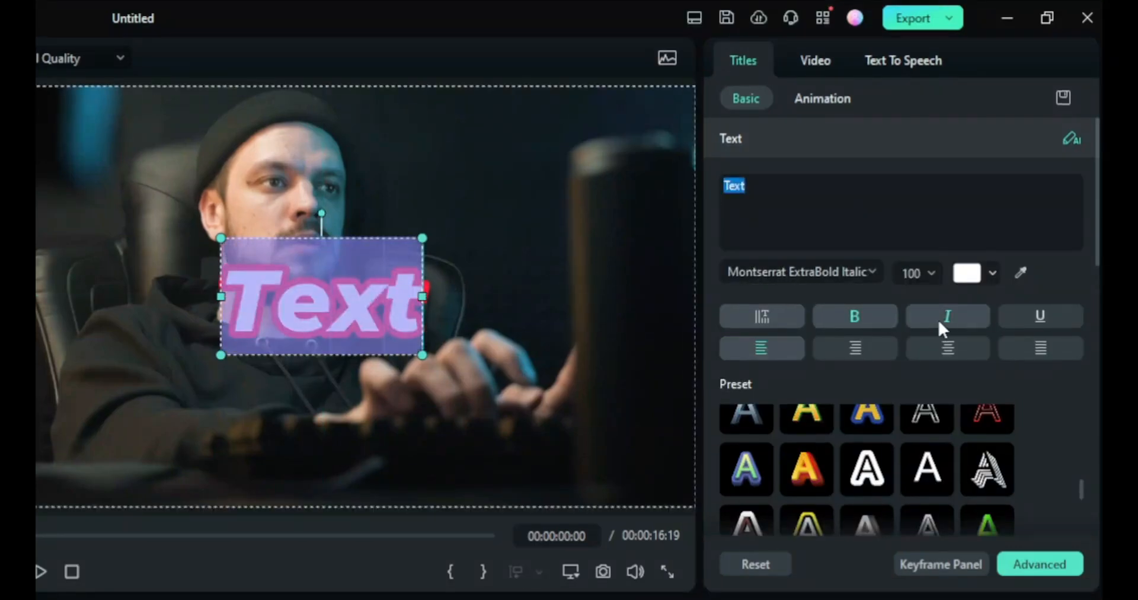
{"action": "left_click", "coordinate": [1036, 323]}
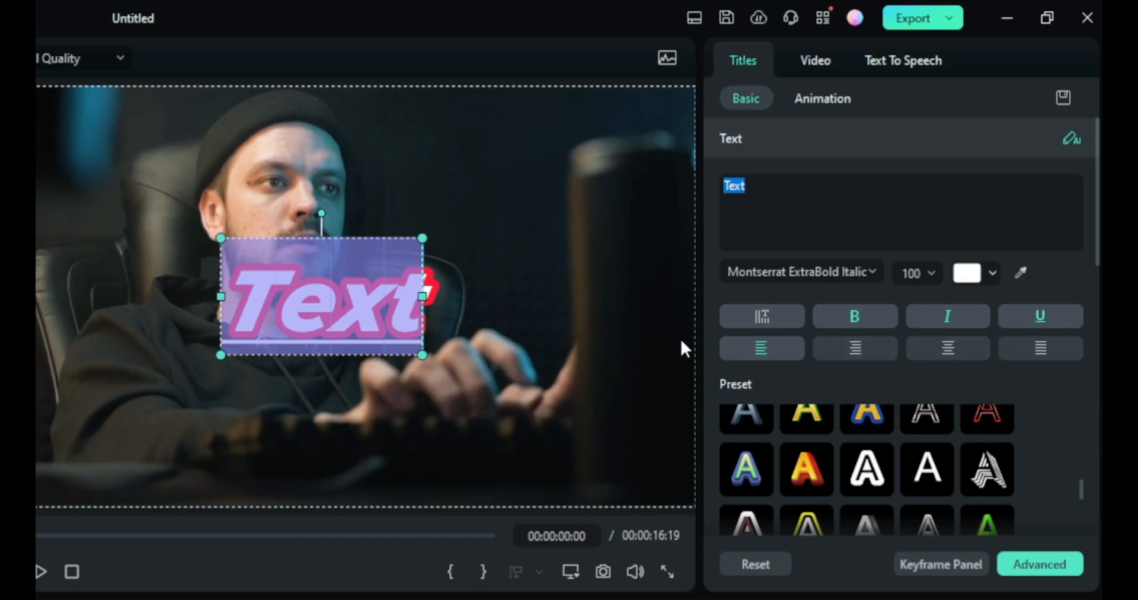
{"action": "left_click", "coordinate": [541, 335]}
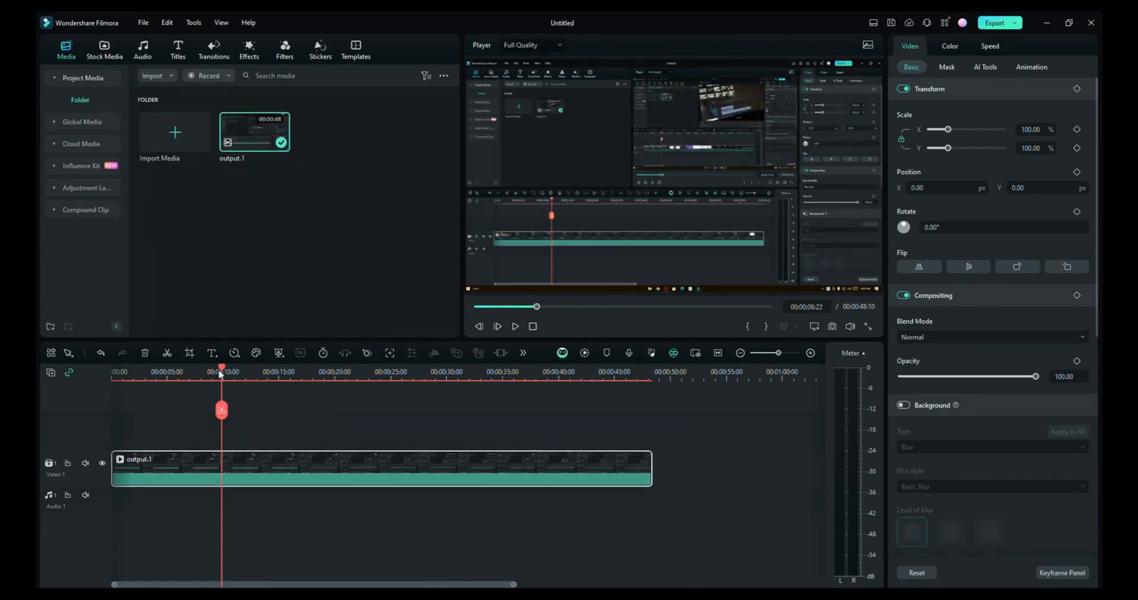
Add a keyframe on the clip at about 10 seconds and move the playhead to about 15 seconds
{"action": "left_click_drag", "start_coordinate": [222, 371], "coordinate": [225, 372]}
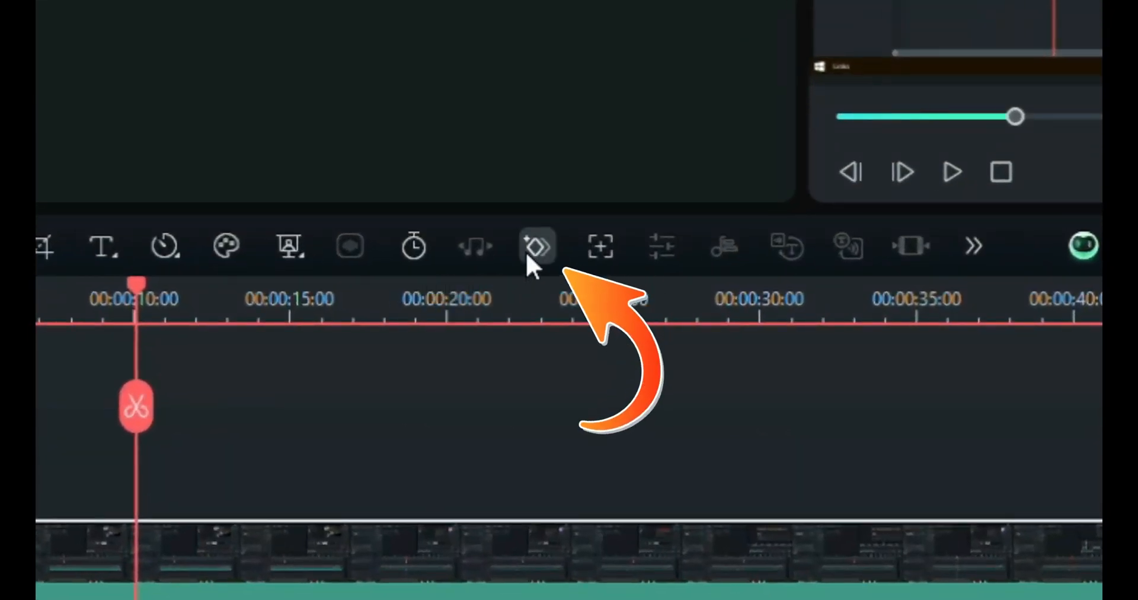
{"action": "left_click", "coordinate": [537, 246]}
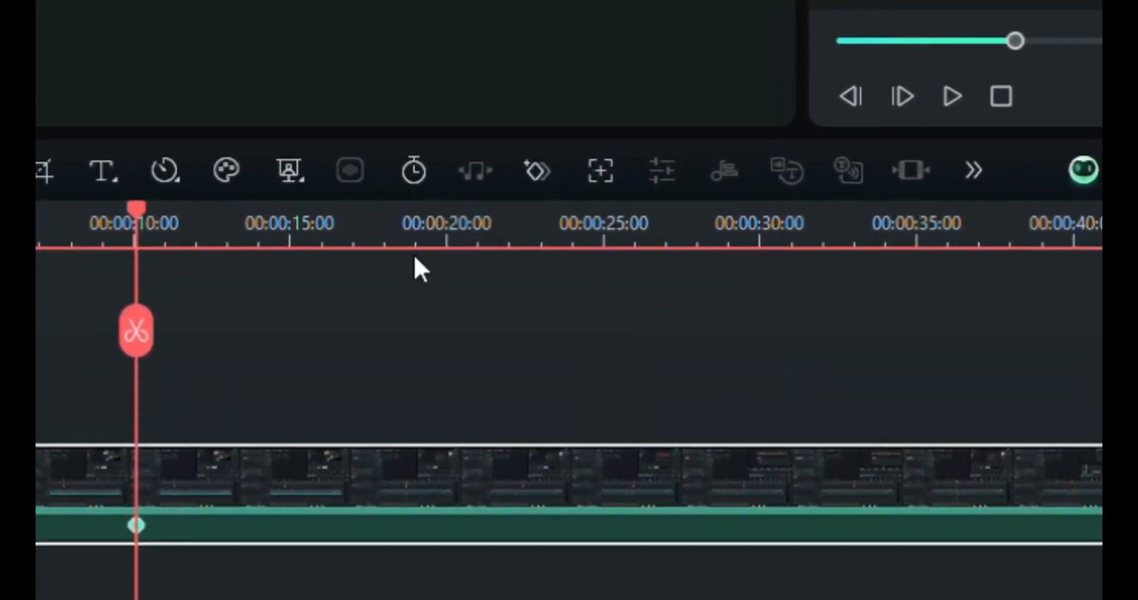
{"action": "left_click", "coordinate": [303, 240]}
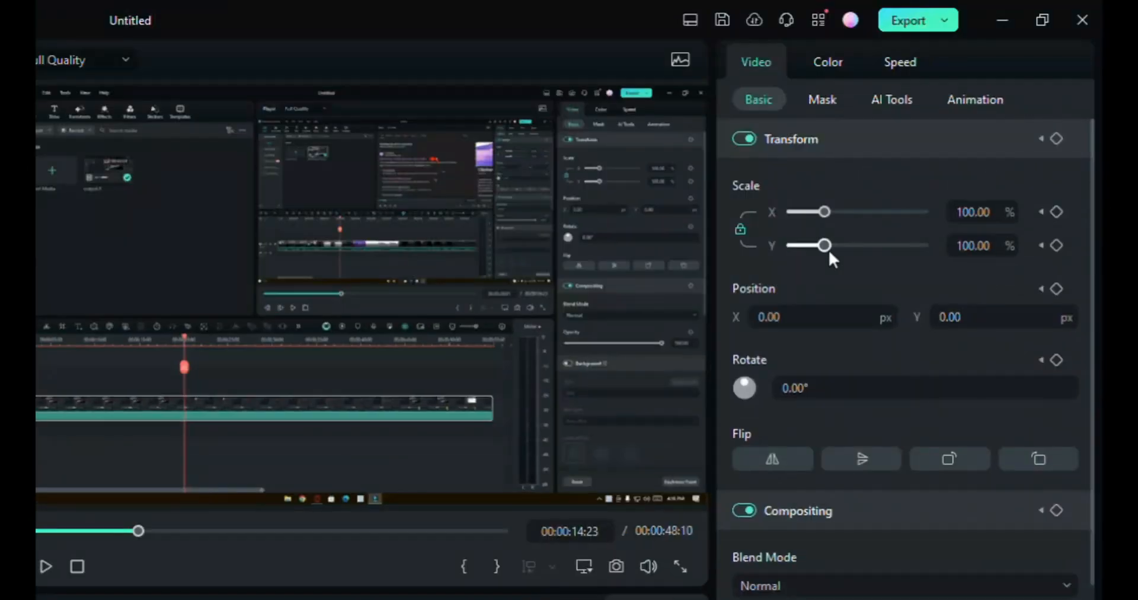
{"action": "left_click_drag", "start_coordinate": [828, 247], "coordinate": [853, 245]}
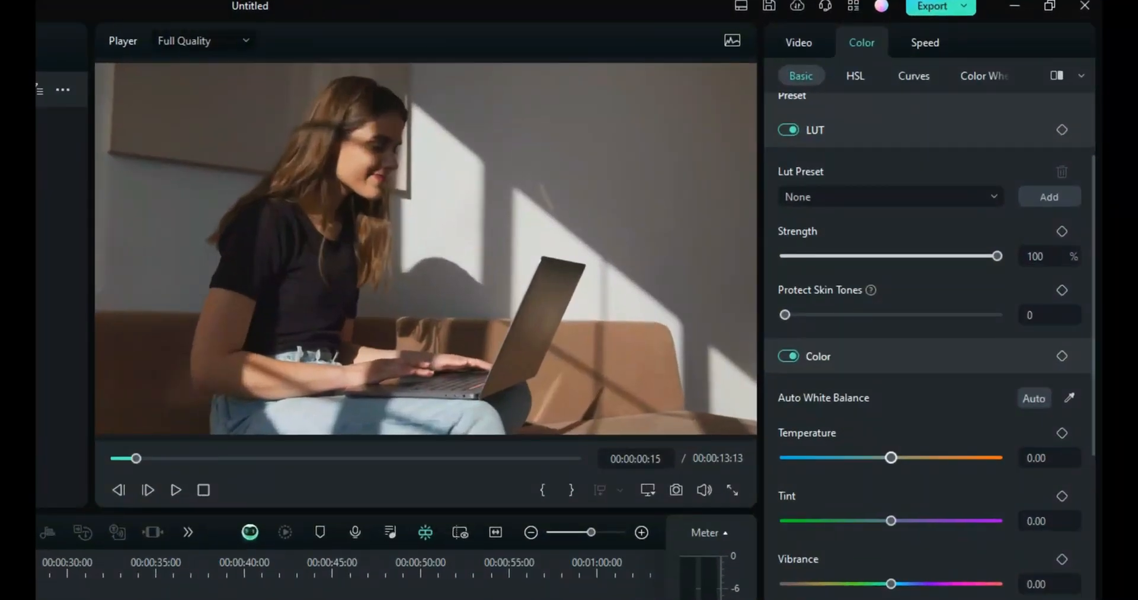
Set the clip's Temperature to -54, nudge Tint slightly and raise Vibrance in the basic color settings
{"action": "left_click_drag", "start_coordinate": [891, 457], "coordinate": [832, 457]}
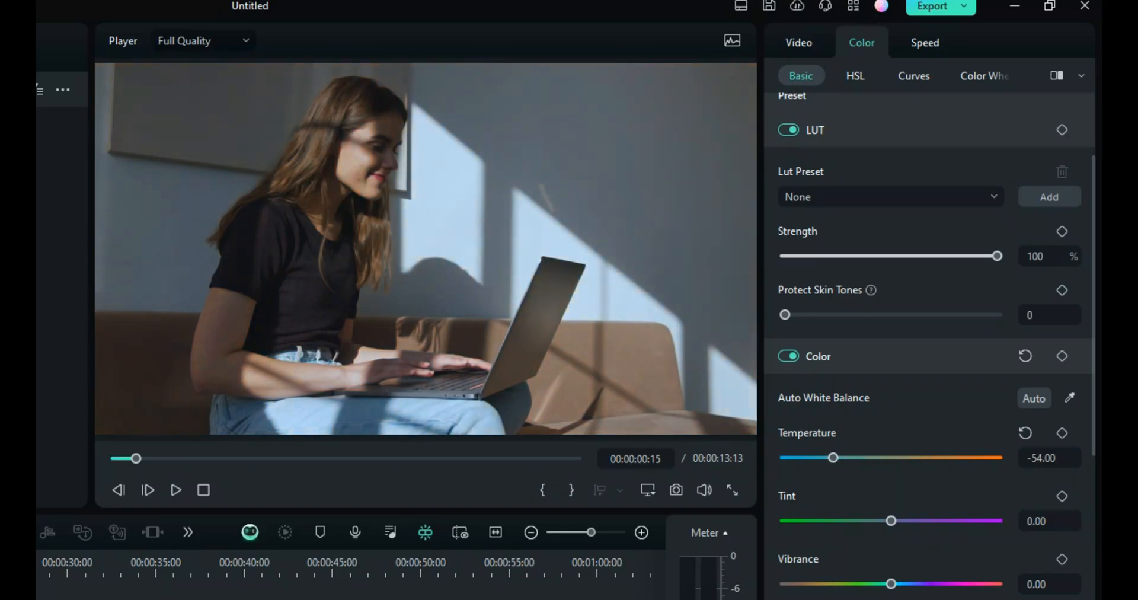
{"action": "mouse_move", "coordinate": [891, 520]}
{"action": "left_mouse_down"}
{"action": "mouse_move", "coordinate": [833, 521]}
{"action": "mouse_move", "coordinate": [909, 521]}
{"action": "mouse_move", "coordinate": [898, 520]}
{"action": "left_mouse_up"}
{"action": "left_click_drag", "start_coordinate": [891, 584], "coordinate": [985, 584]}
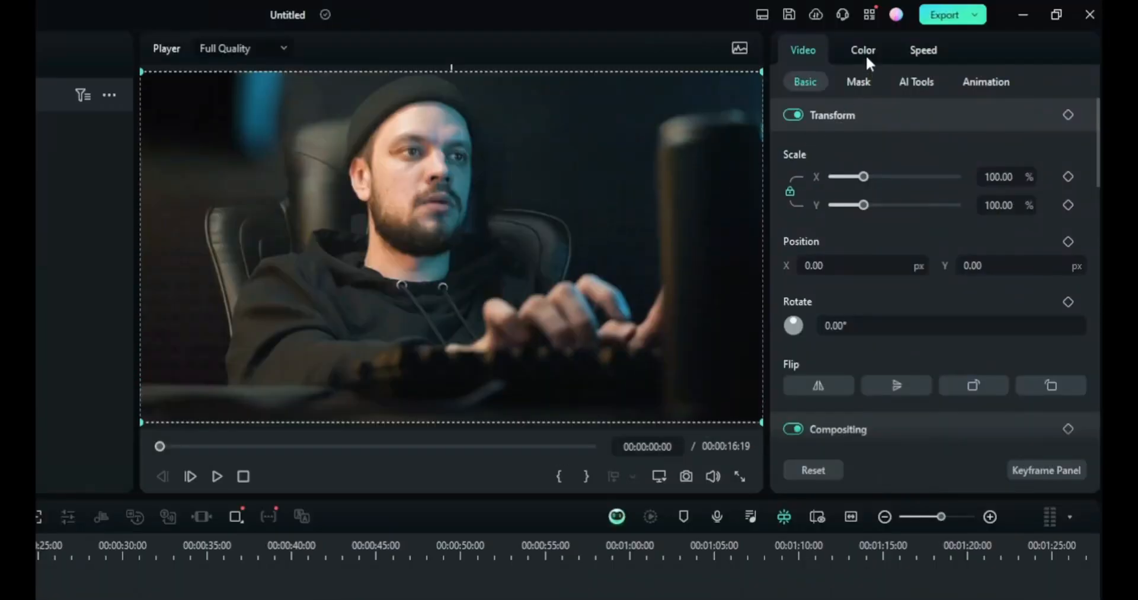
Open the clip's Color settings, set Temperature to -57 and raise the Tint
{"action": "left_click", "coordinate": [865, 47]}
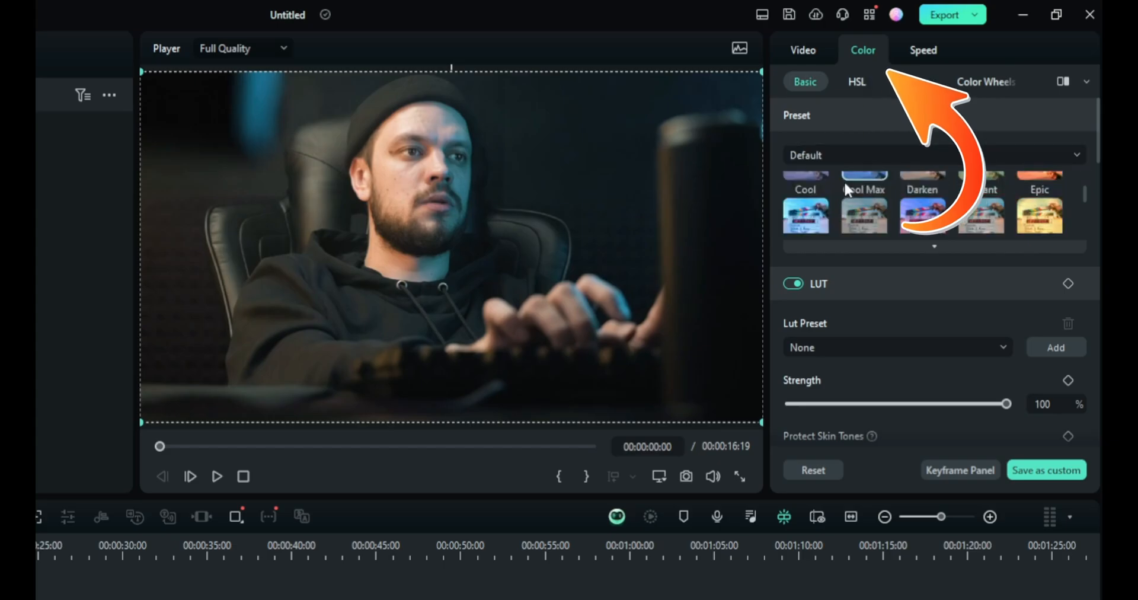
{"action": "scroll", "coordinate": [844, 180], "scroll_direction": "down", "scroll_amount": 2}
{"action": "scroll", "coordinate": [849, 261], "scroll_direction": "down", "scroll_amount": 5}
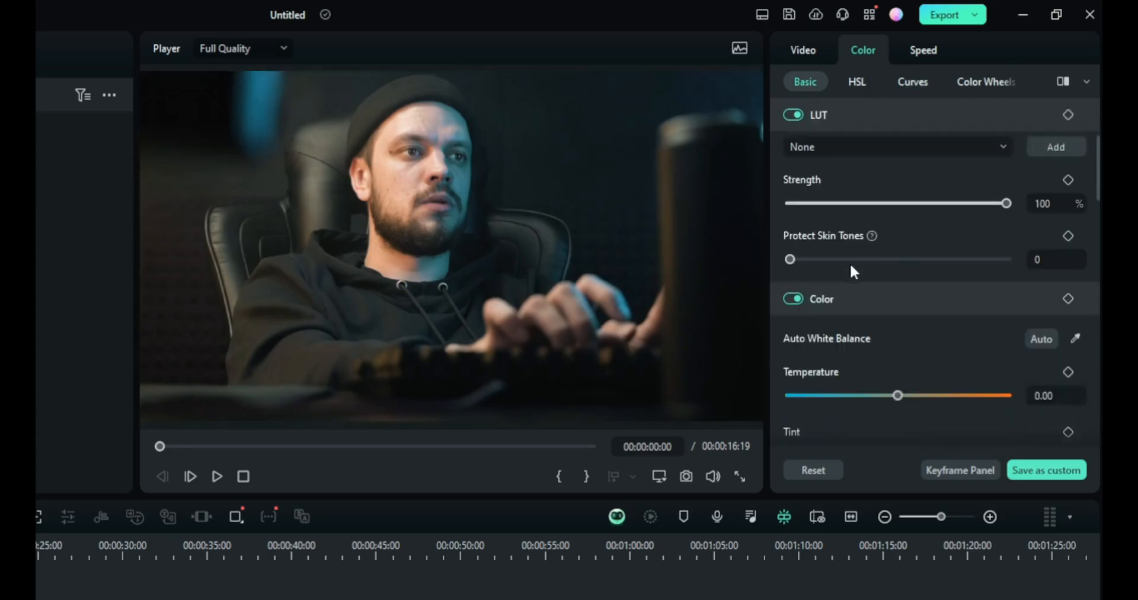
{"action": "scroll", "coordinate": [849, 262], "scroll_direction": "down", "scroll_amount": 4}
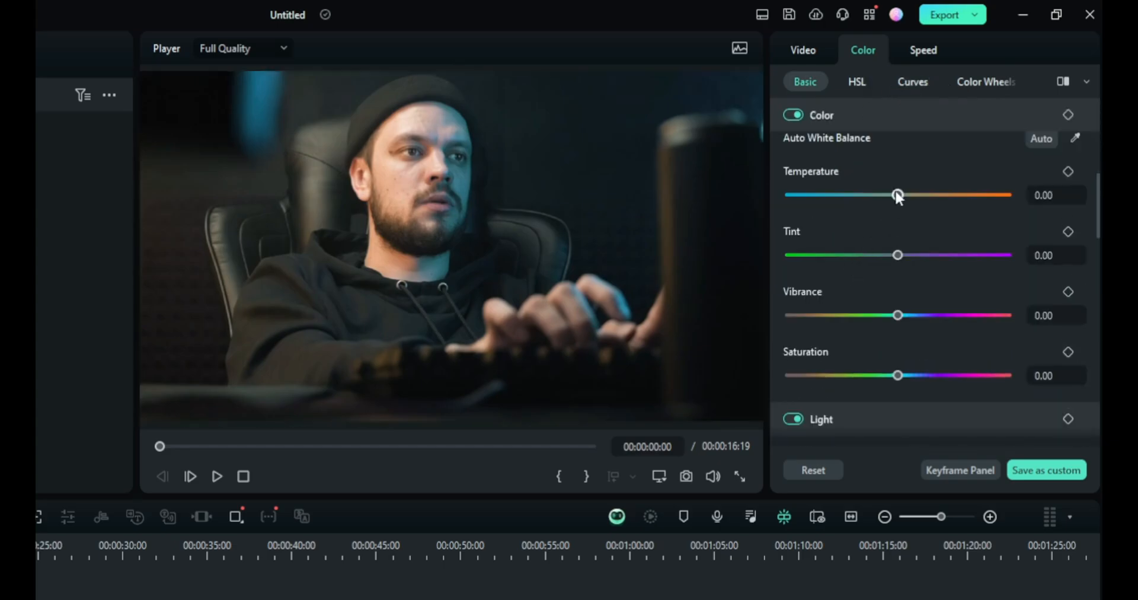
{"action": "left_click_drag", "start_coordinate": [897, 193], "coordinate": [878, 221]}
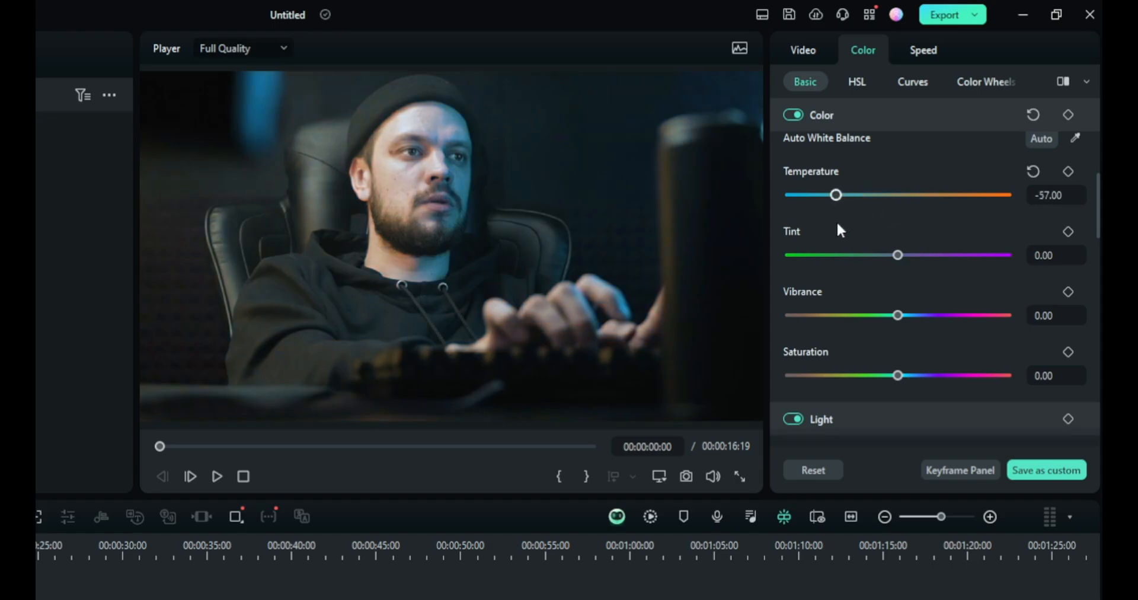
{"action": "left_click_drag", "start_coordinate": [840, 224], "coordinate": [929, 211]}
{"action": "left_click_drag", "start_coordinate": [907, 256], "coordinate": [943, 246]}
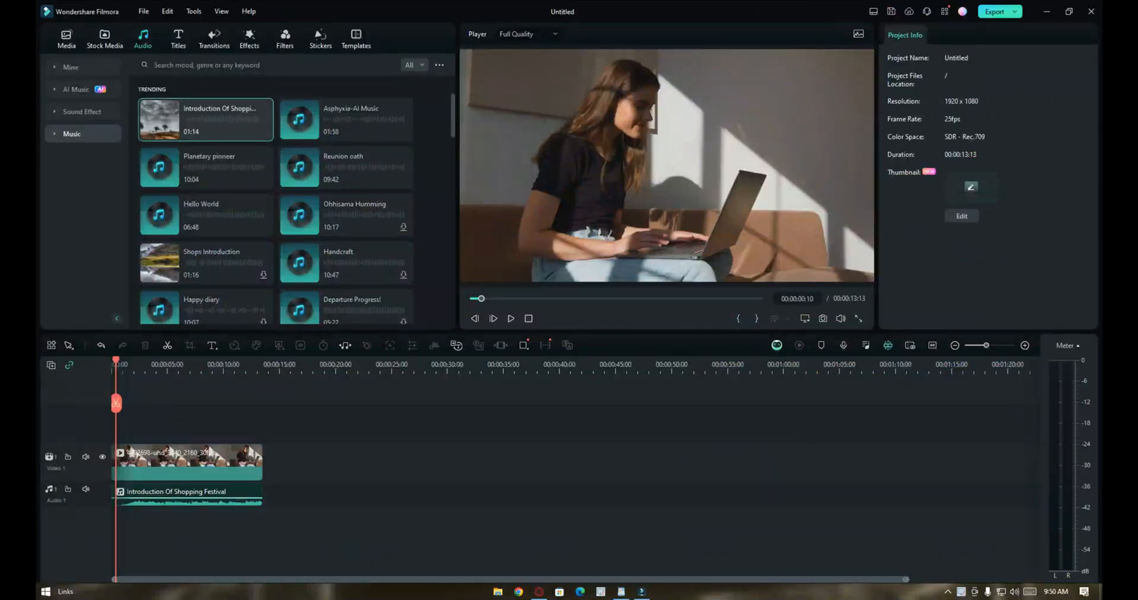
Select the Introduction Of Shopping Festival music clip and turn on Auto Normalization and Audio Ducking
{"action": "key", "text": "space"}
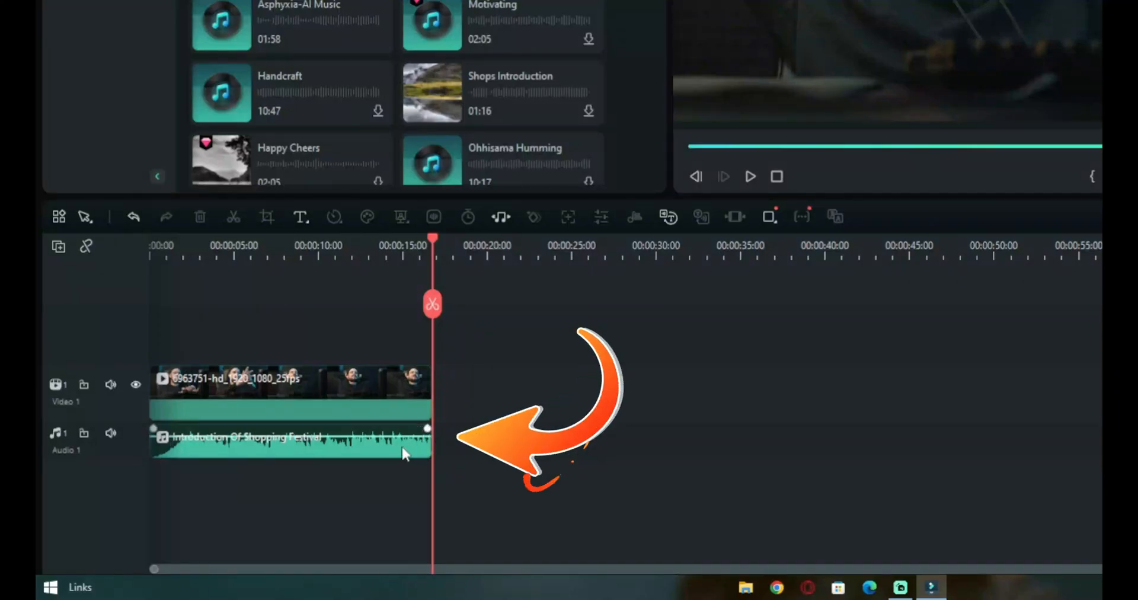
{"action": "left_click", "coordinate": [402, 454]}
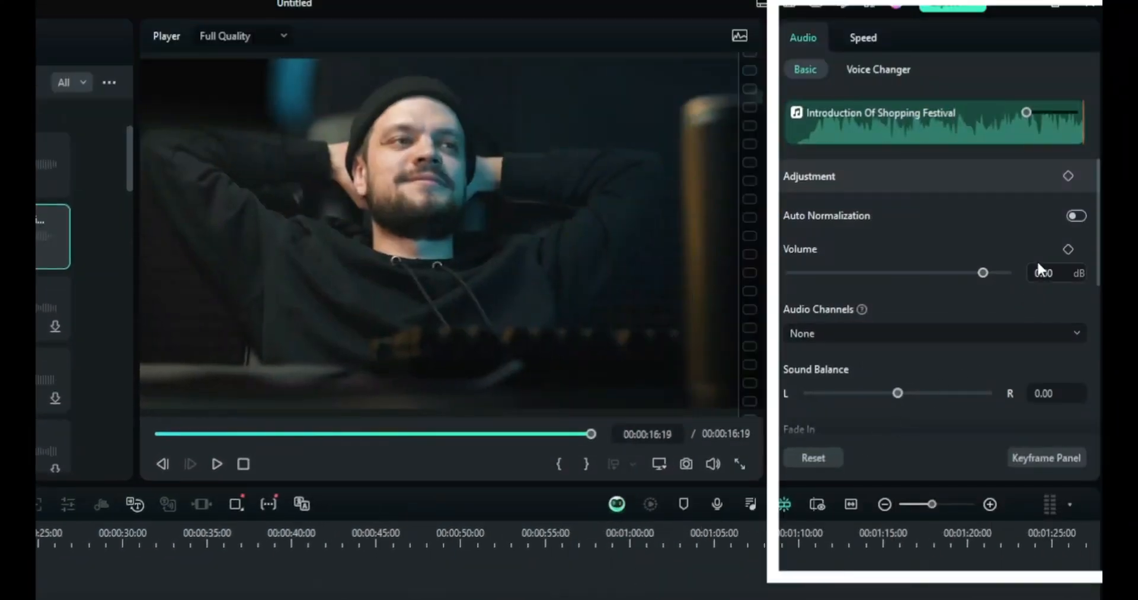
{"action": "left_click", "coordinate": [1075, 214]}
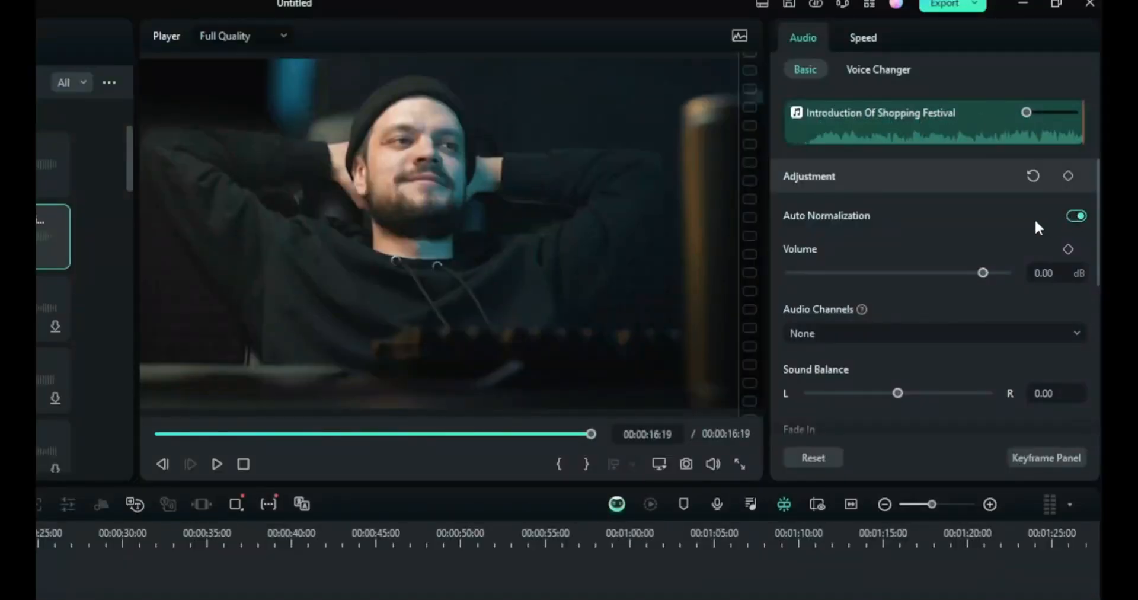
{"action": "scroll", "coordinate": [1034, 218], "scroll_direction": "down", "scroll_amount": 5}
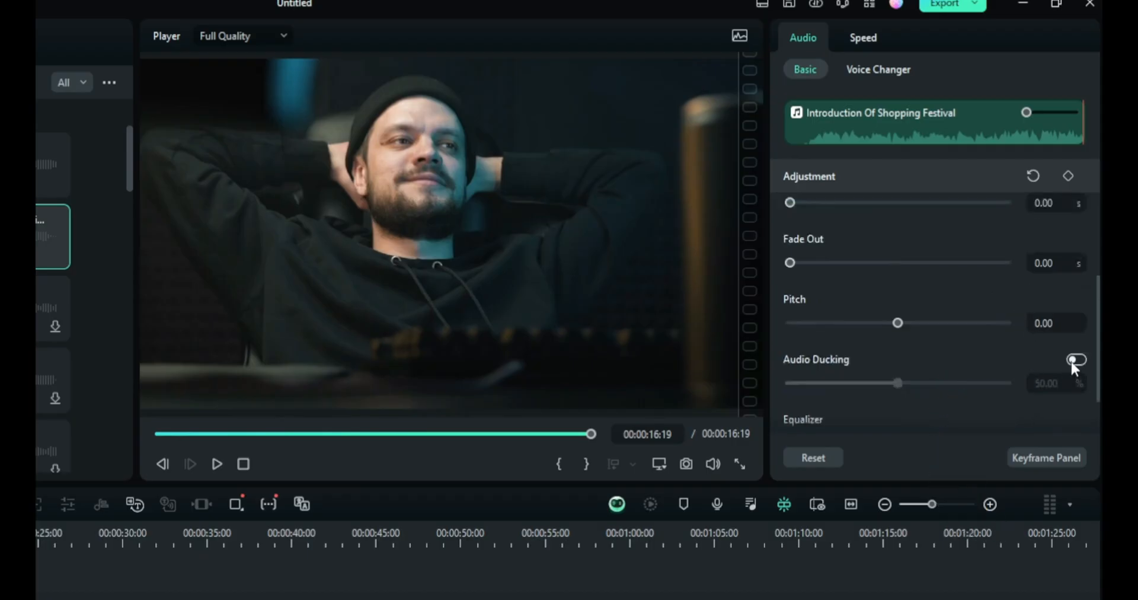
{"action": "left_click", "coordinate": [1073, 361]}
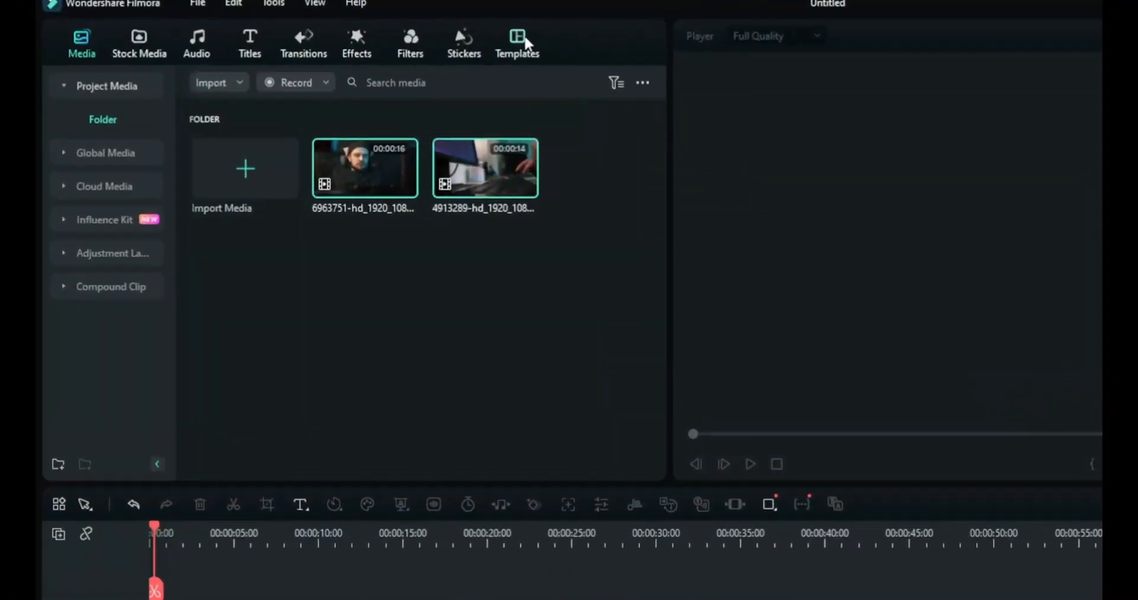
Add the Split Screen 4 template from the basic split screen templates to the timeline
{"action": "left_click", "coordinate": [518, 41]}
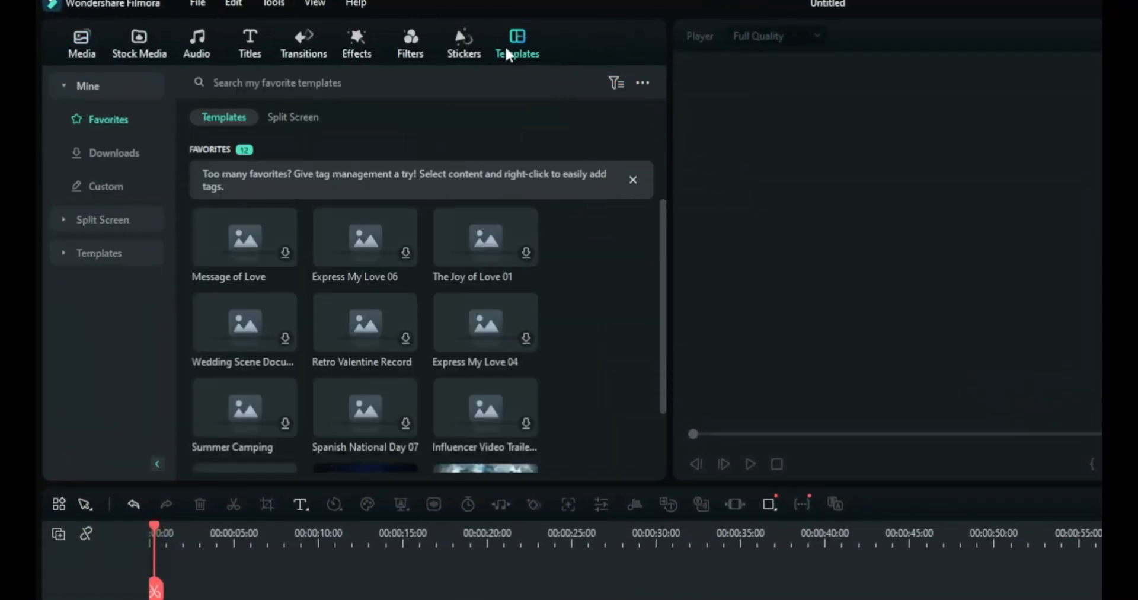
{"action": "left_click", "coordinate": [128, 234]}
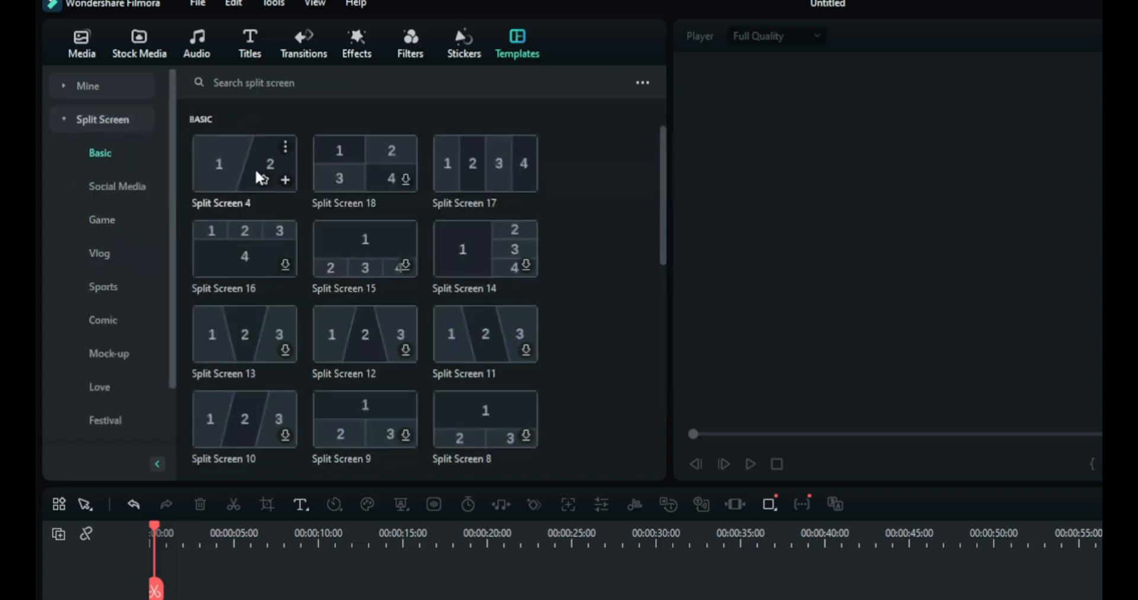
{"action": "left_click_drag", "start_coordinate": [261, 178], "coordinate": [157, 599]}
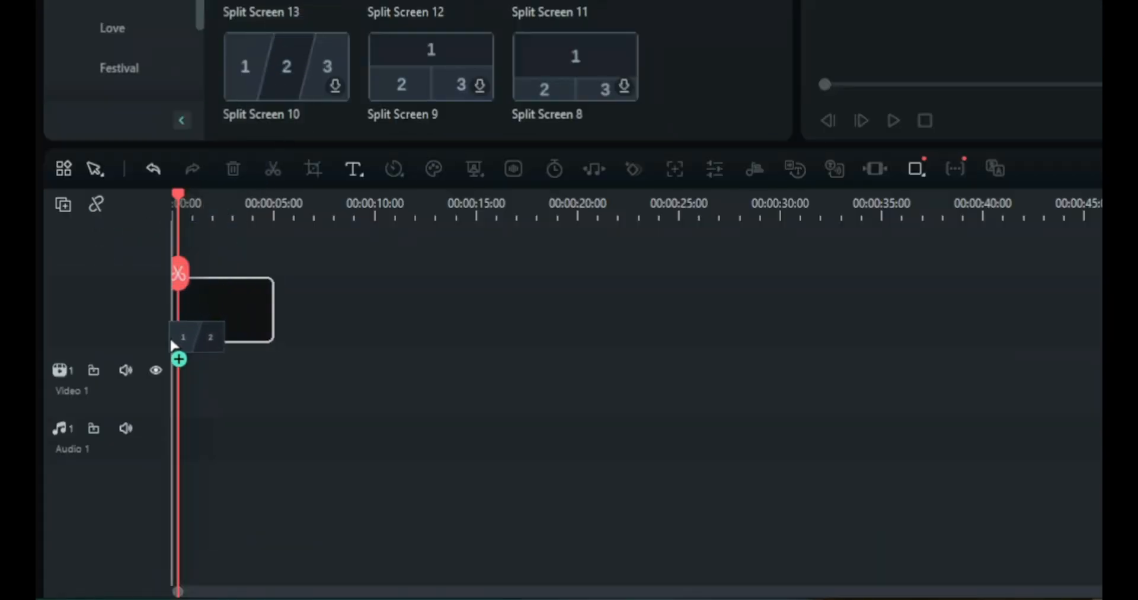
{"action": "left_click_drag", "start_coordinate": [181, 379], "coordinate": [181, 379]}
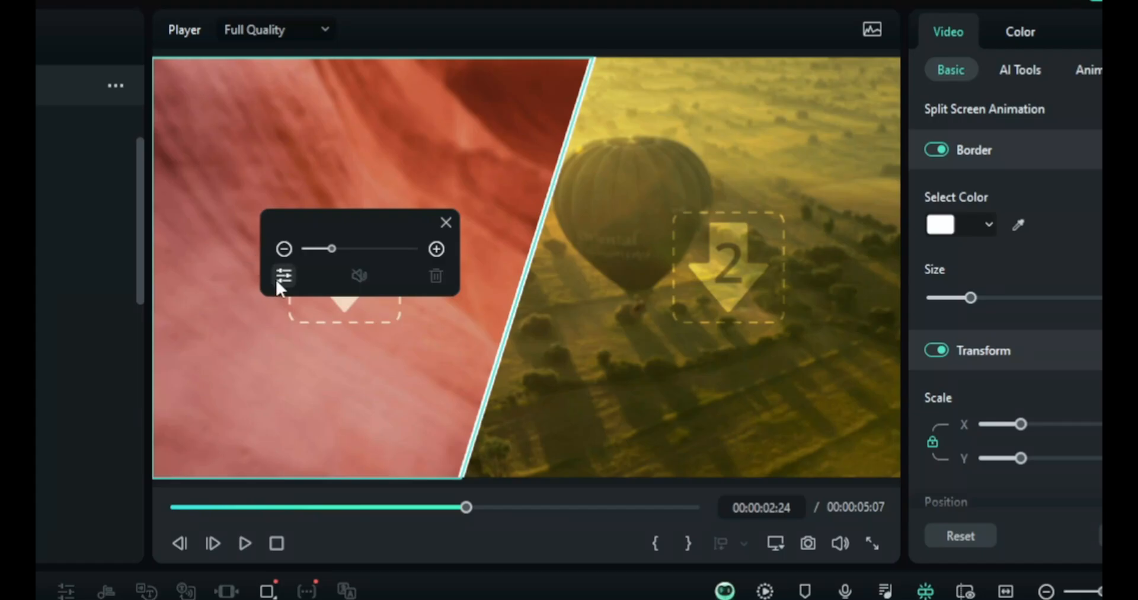
Open Advanced Split Screen Edit and fill both split zones with the two project video clips
{"action": "left_click", "coordinate": [279, 277]}
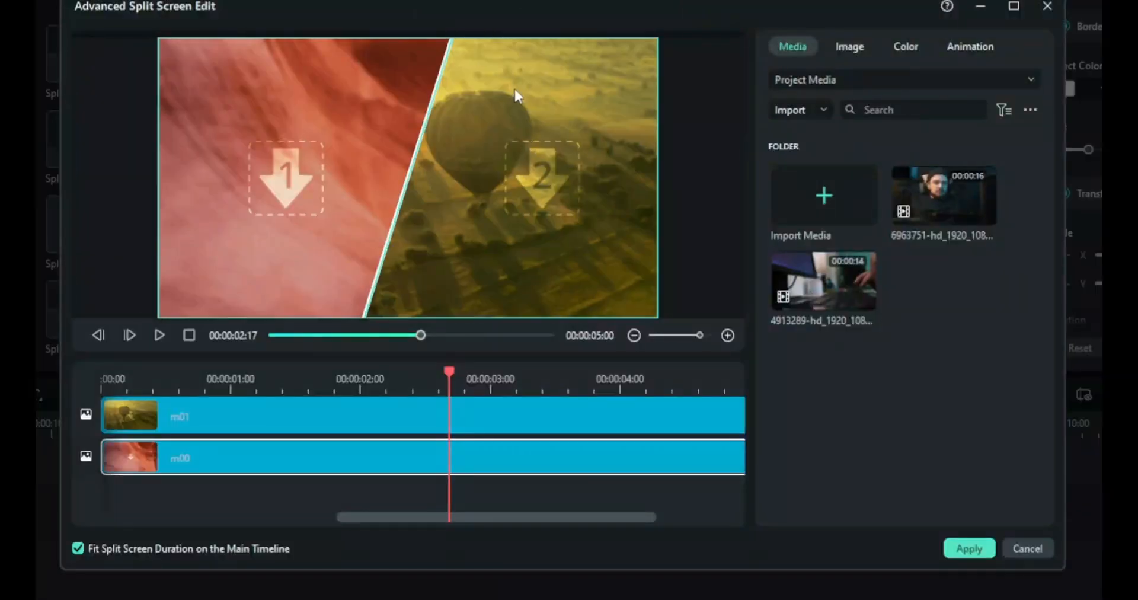
{"action": "left_click_drag", "start_coordinate": [824, 279], "coordinate": [447, 403]}
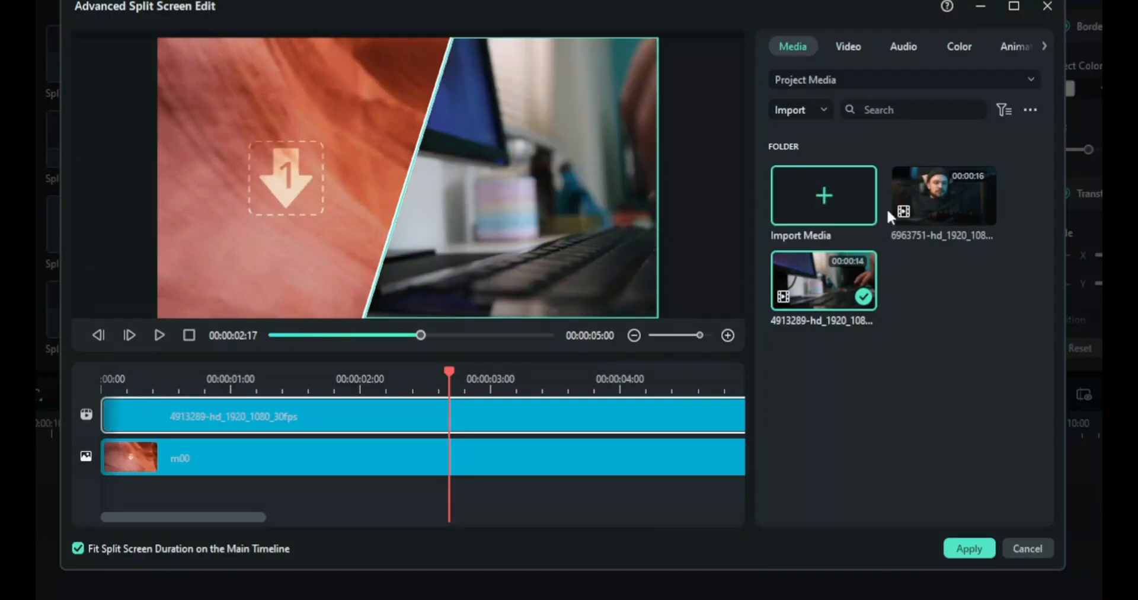
{"action": "left_click_drag", "start_coordinate": [931, 198], "coordinate": [623, 453]}
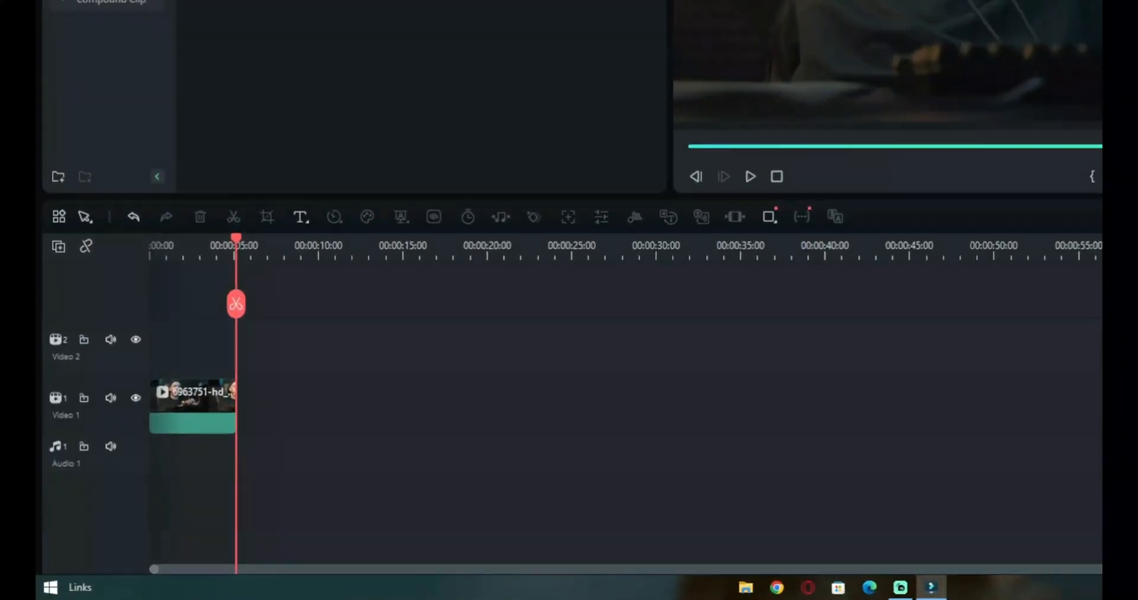
Place the Sub button green-screen clip on the track above the video, enable Chroma Key and play it
{"action": "left_click_drag", "start_coordinate": [427, 53], "coordinate": [164, 328]}
{"action": "left_click", "coordinate": [183, 339]}
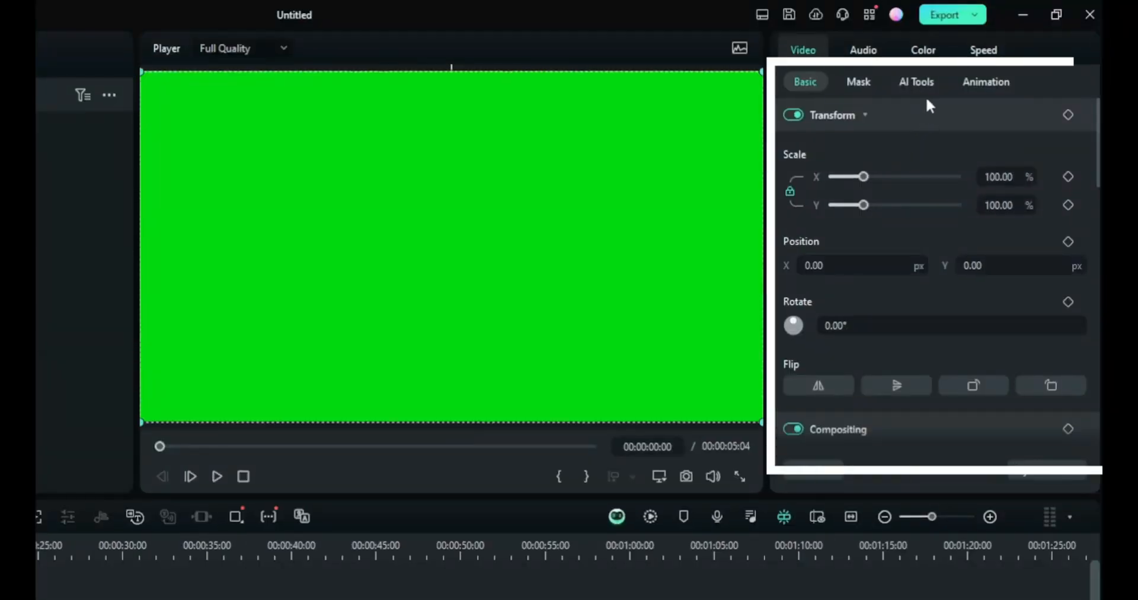
{"action": "left_click", "coordinate": [918, 83]}
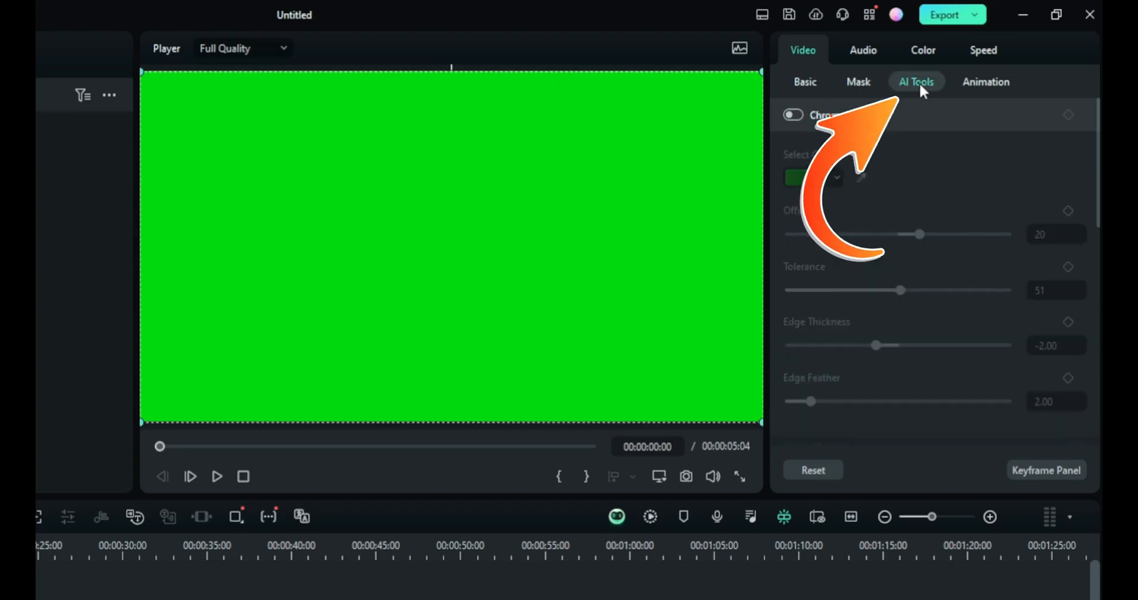
{"action": "left_click", "coordinate": [791, 115]}
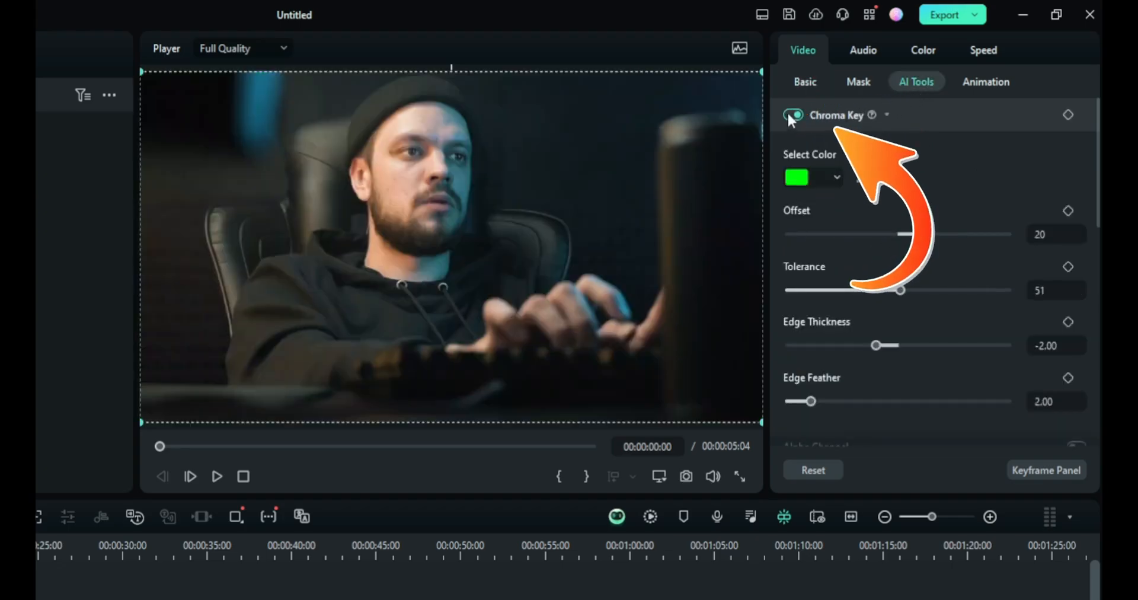
{"action": "key", "text": "space"}
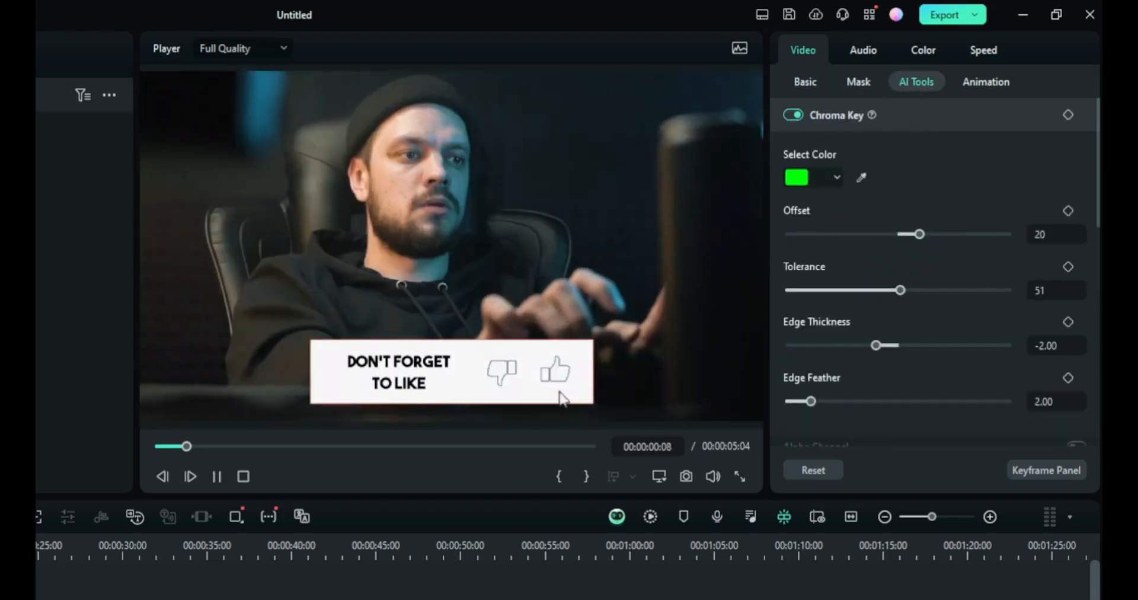
Play and pause the preview of the keyed green-screen overlay
{"action": "key", "text": "space"}
{"action": "key", "text": "space"}
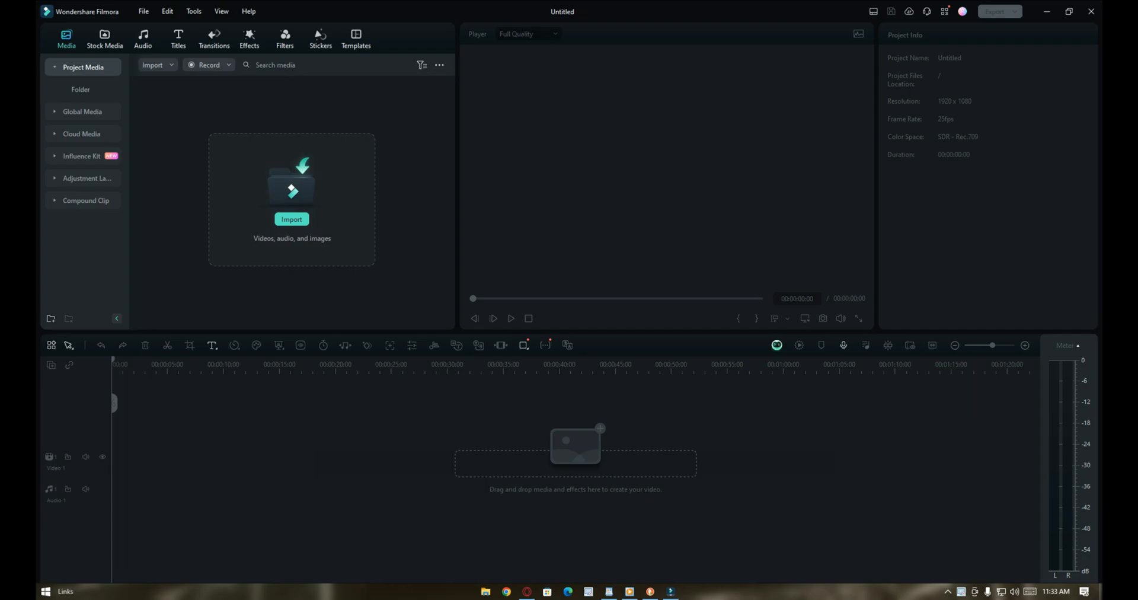
Import with the Instant Cutter Tool and open the 5310933-uhd_3840_2160_25fps video file
{"action": "left_click", "coordinate": [158, 65]}
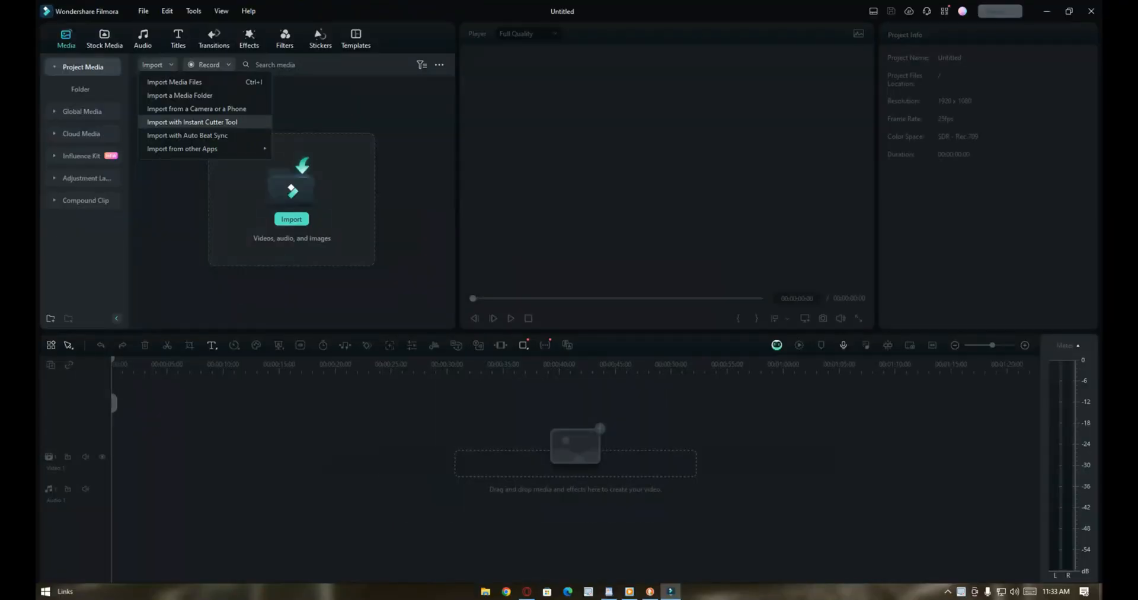
{"action": "left_click", "coordinate": [349, 232]}
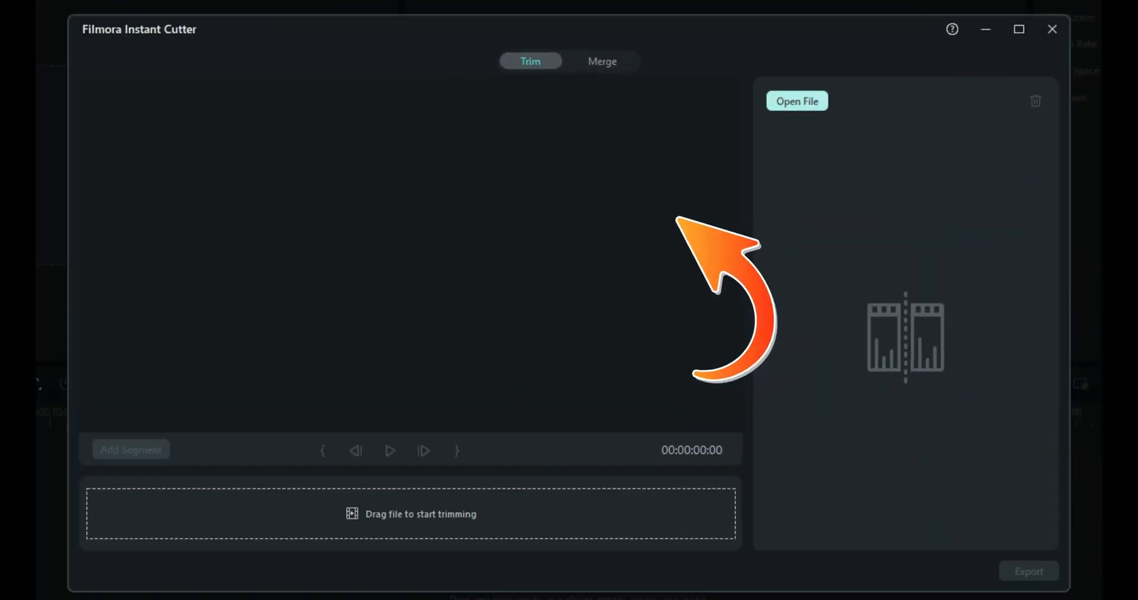
{"action": "left_click", "coordinate": [797, 102]}
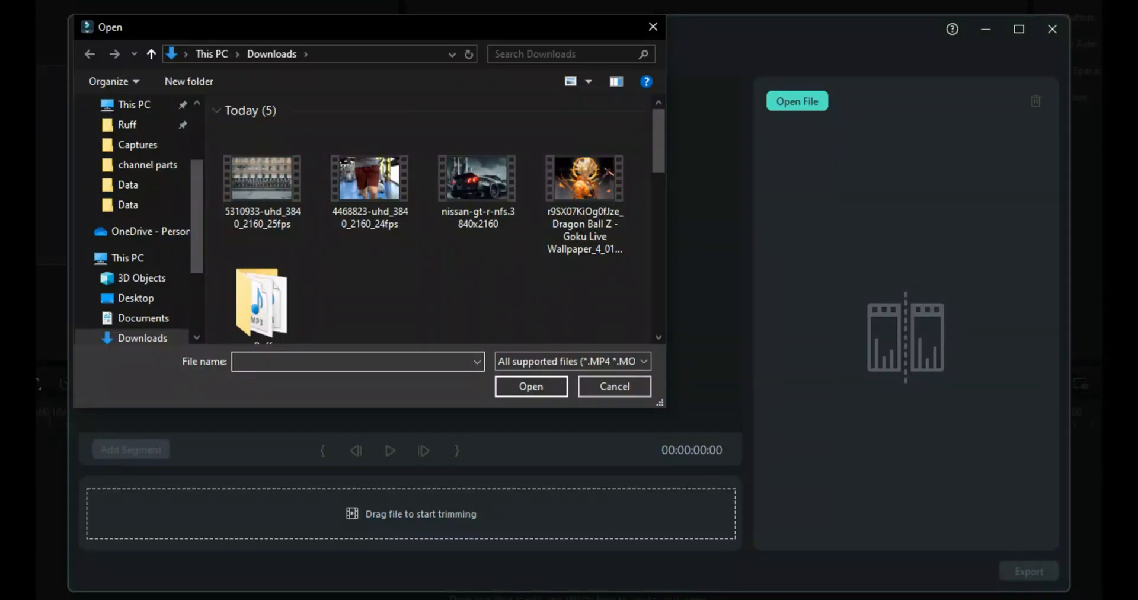
{"action": "double_click", "coordinate": [262, 178]}
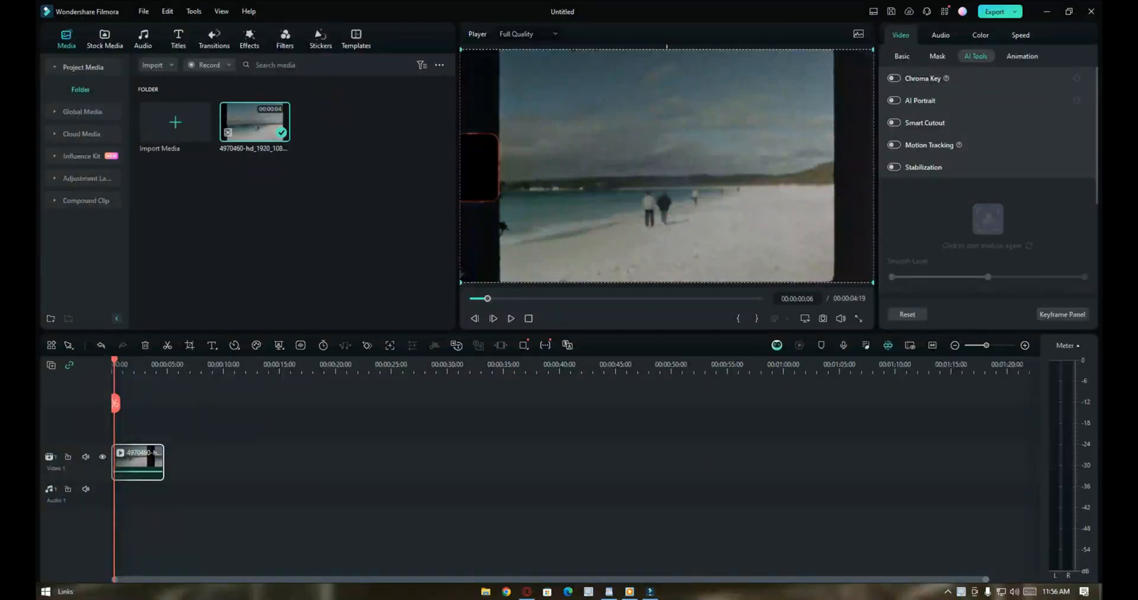
Select the beach clip on the timeline and turn on Stabilization in its AI tools
{"action": "left_click", "coordinate": [332, 427]}
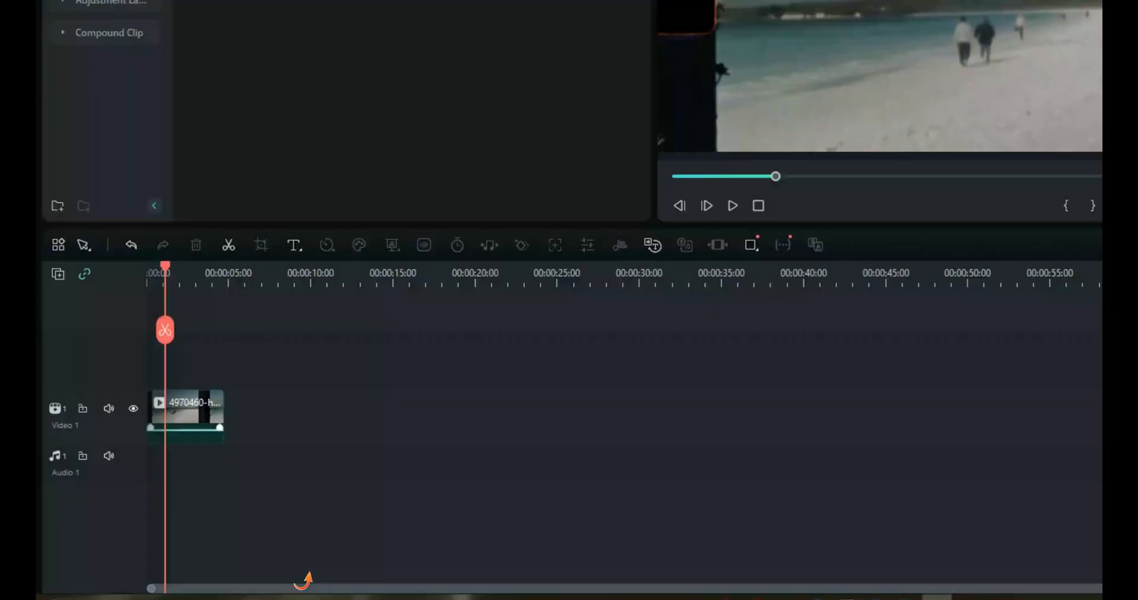
{"action": "left_click", "coordinate": [187, 409]}
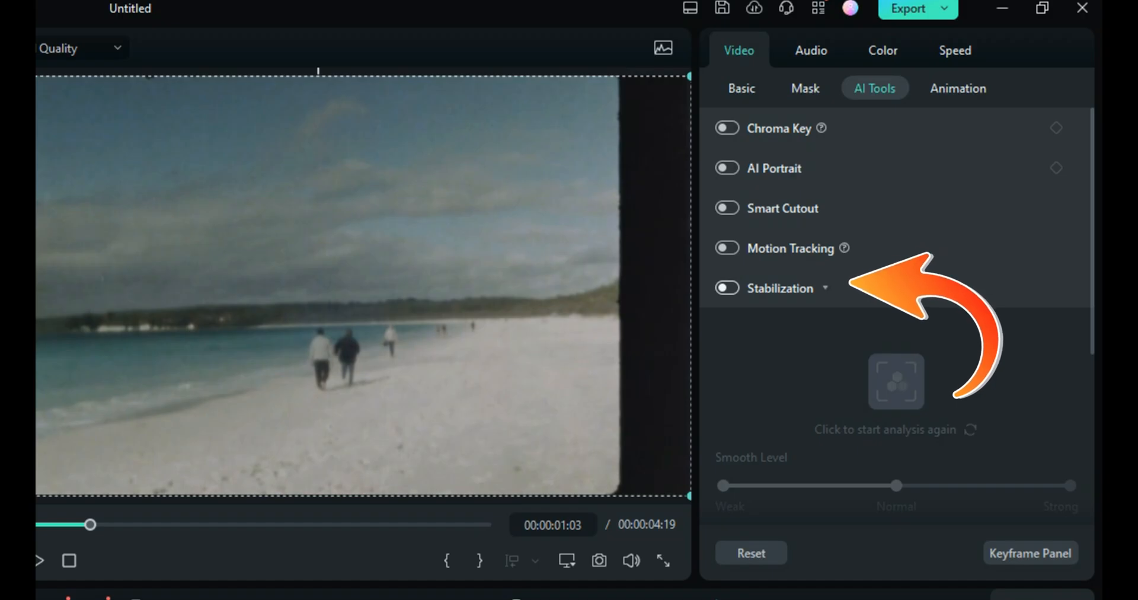
{"action": "left_click", "coordinate": [727, 288]}
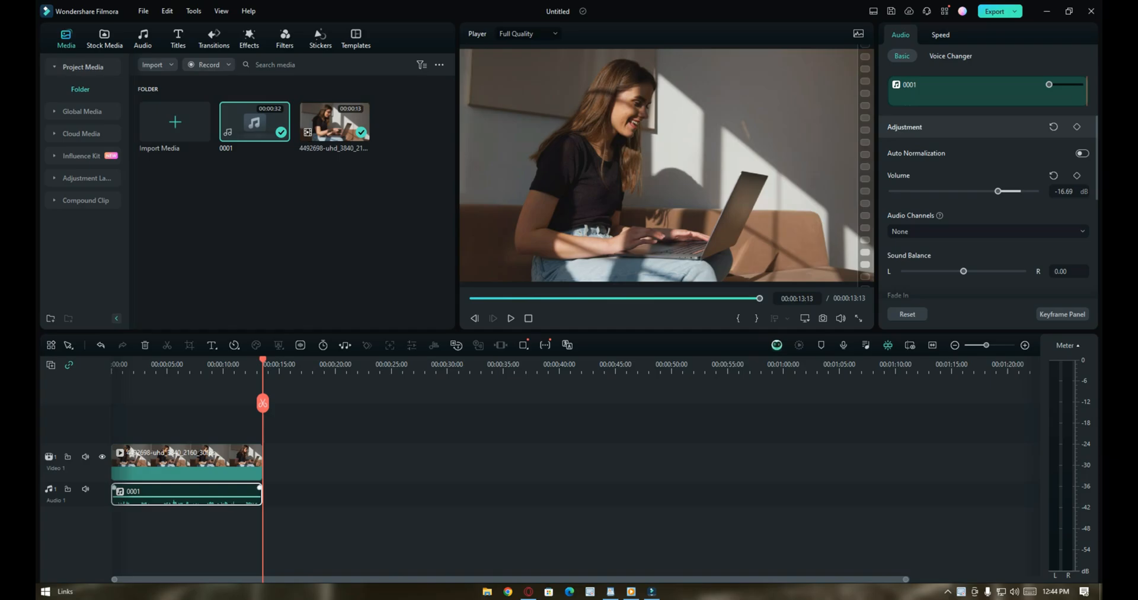
Play and pause the laptop video with its normalized 0001 audio track
{"action": "key", "text": "space"}
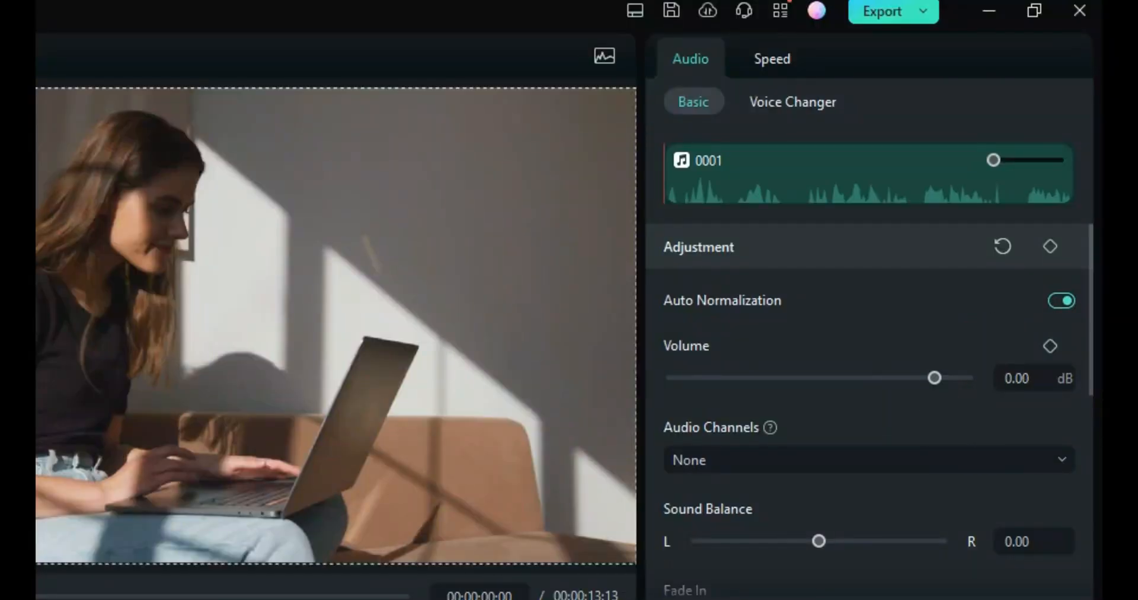
{"action": "key", "text": "space"}
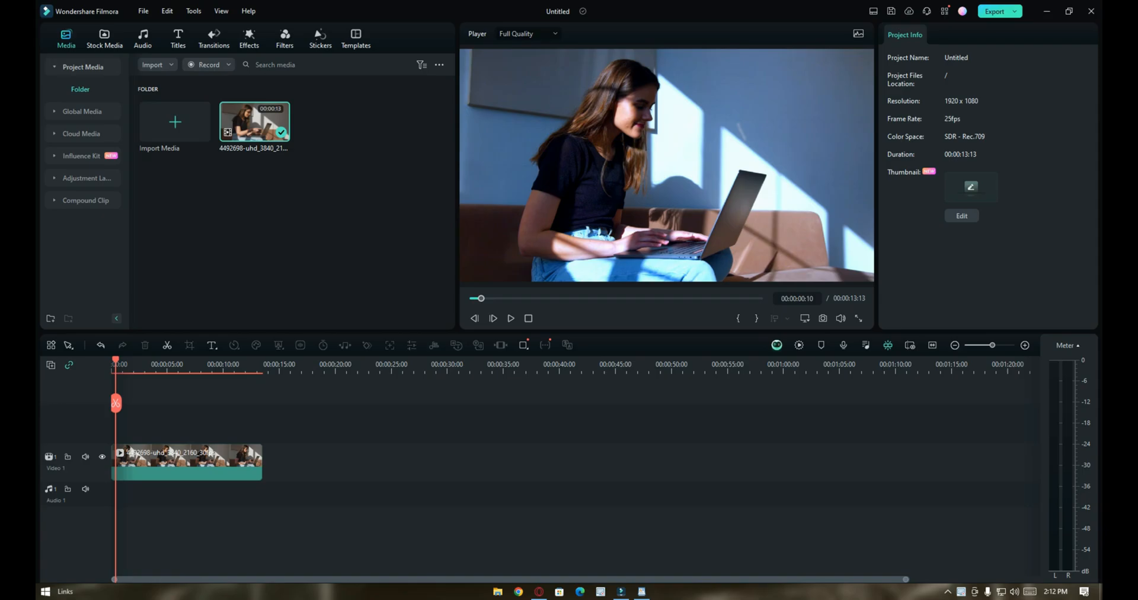
Select the laptop clip and apply the Vignette 3 color preset
{"action": "left_click", "coordinate": [187, 463]}
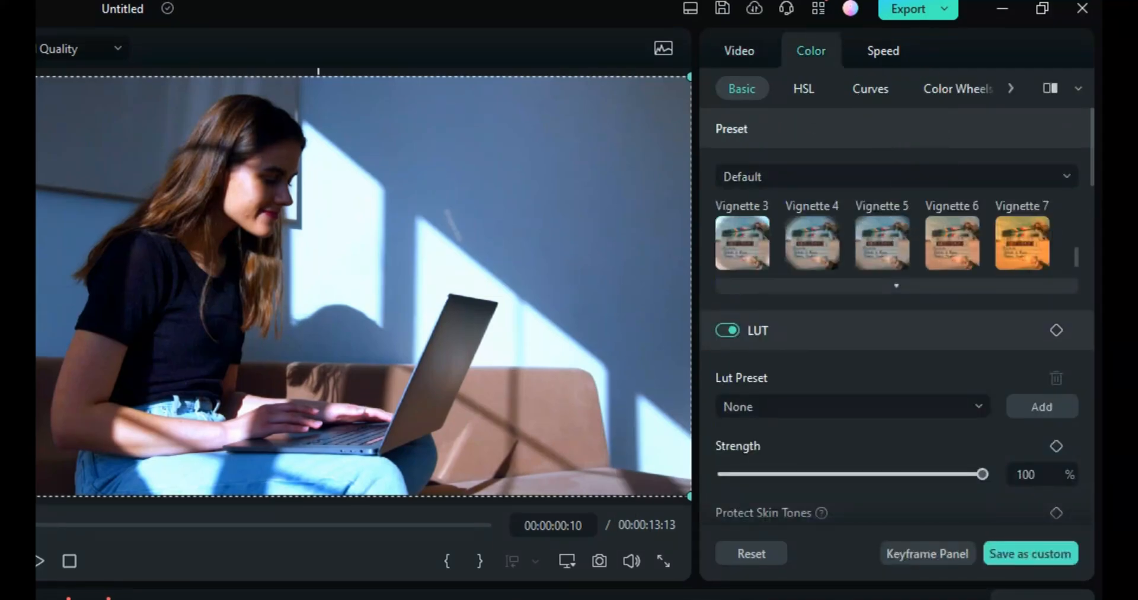
{"action": "double_click", "coordinate": [742, 243]}
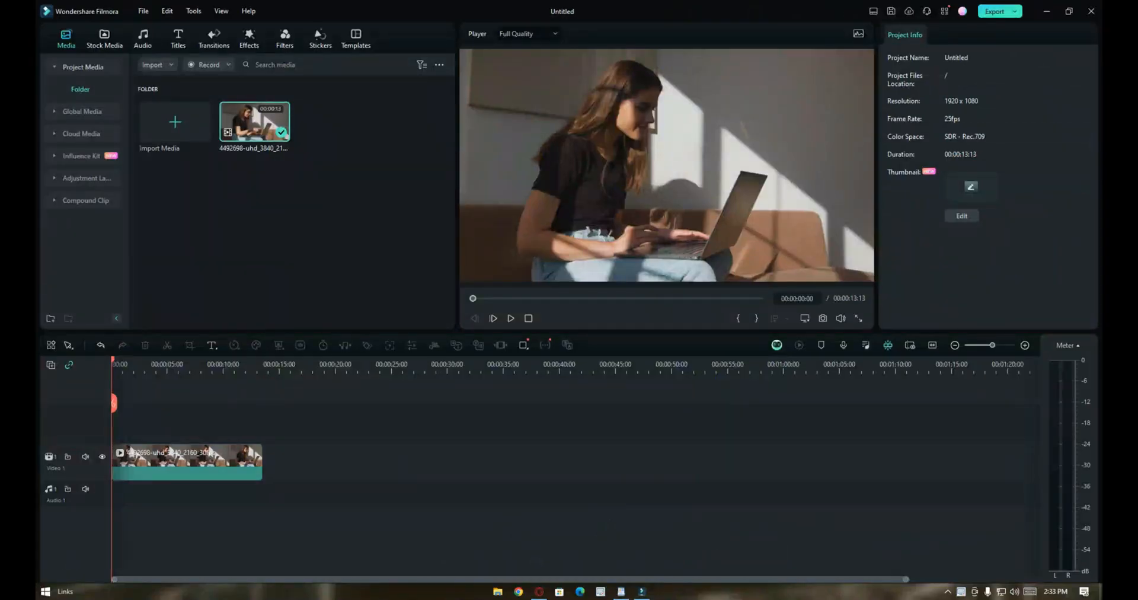
Select the laptop clip on the timeline and open the speed tool
{"action": "left_click", "coordinate": [187, 462]}
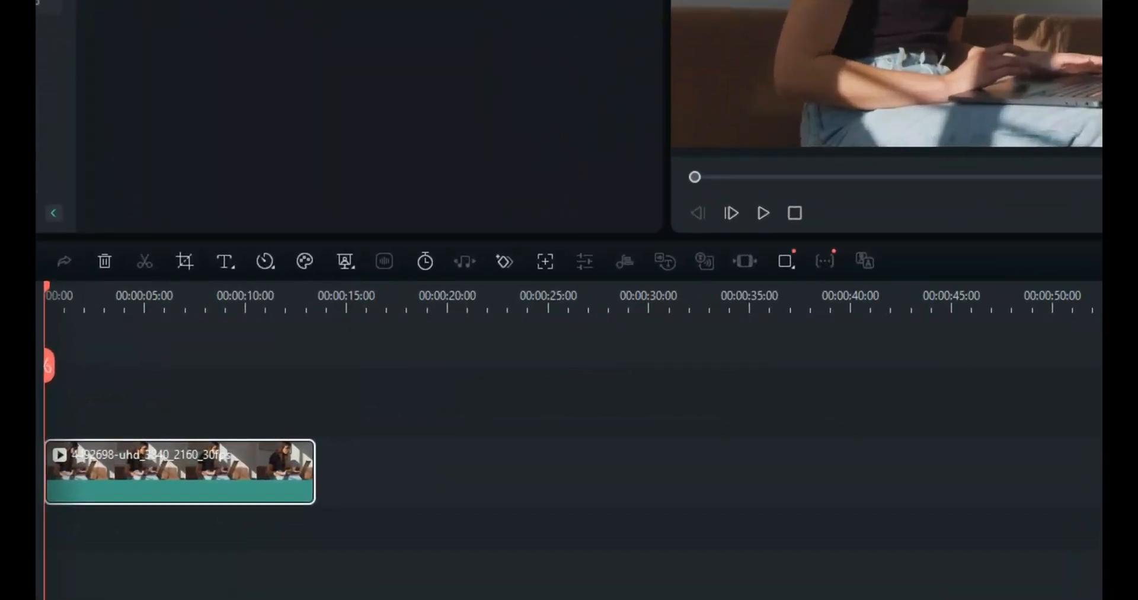
{"action": "left_click", "coordinate": [265, 260]}
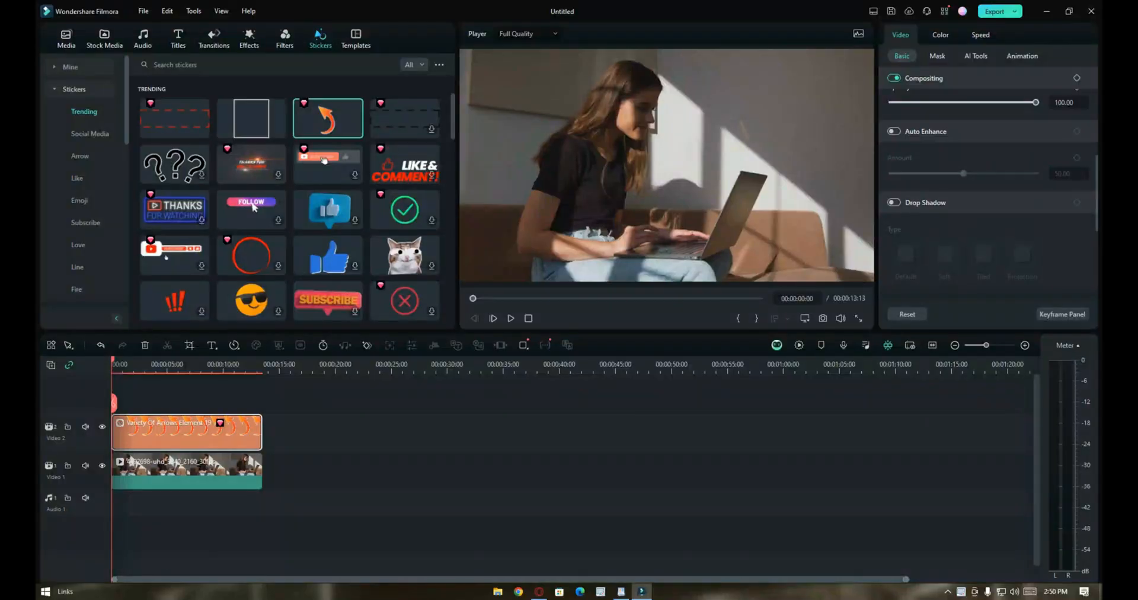
Enable Drop Shadow on the orange arrow sticker and increase the shadow's Distance slightly
{"action": "left_click", "coordinate": [193, 364]}
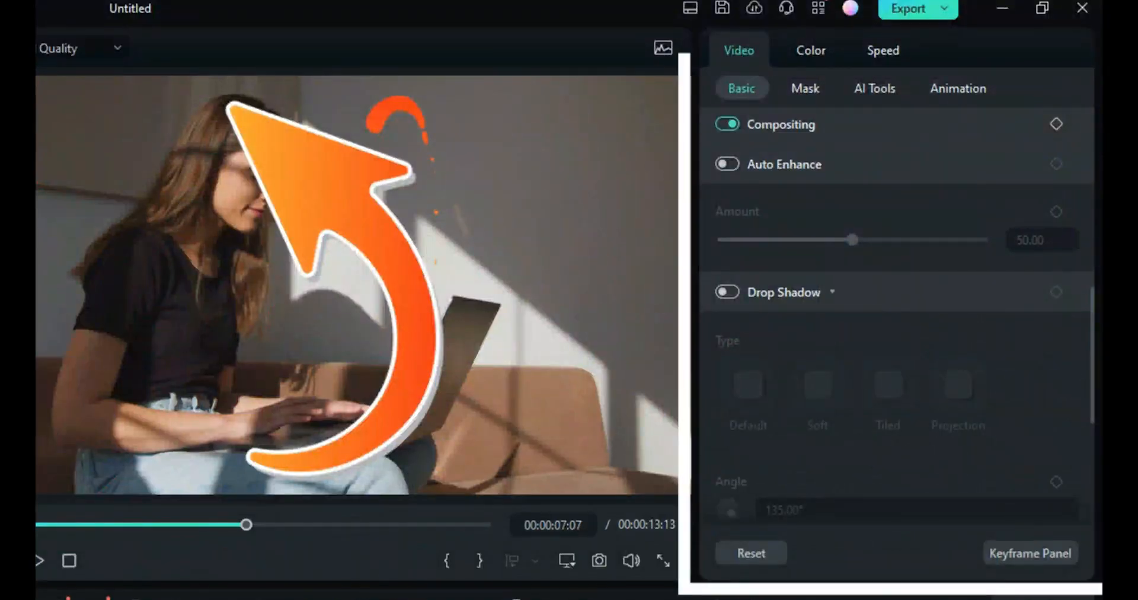
{"action": "left_click", "coordinate": [727, 291]}
{"action": "scroll", "coordinate": [896, 320], "scroll_direction": "down", "scroll_amount": 1}
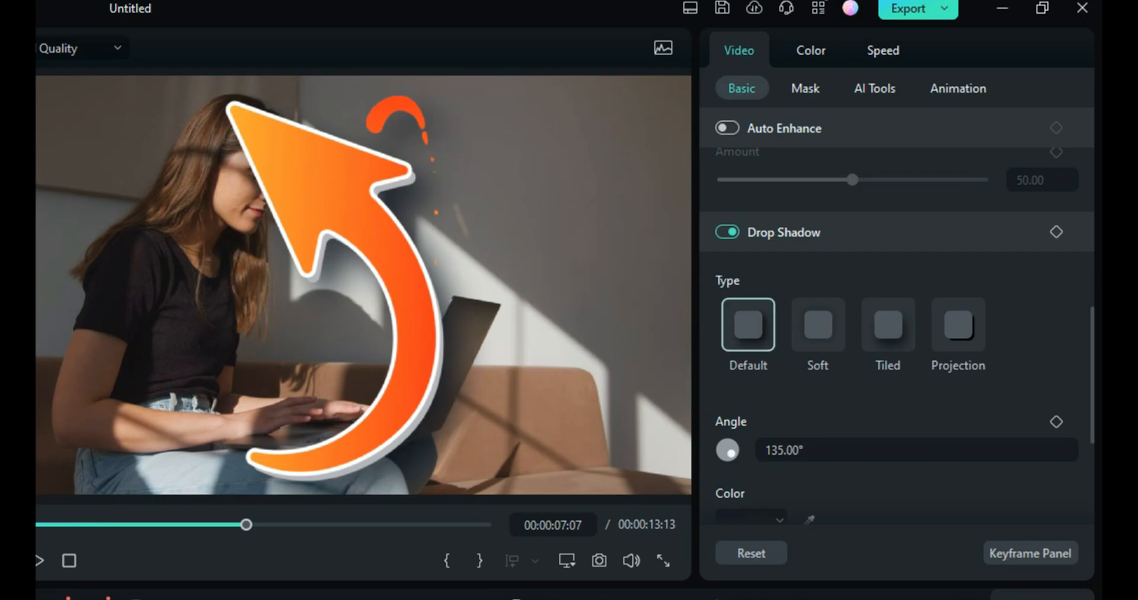
{"action": "scroll", "coordinate": [896, 332], "scroll_direction": "down", "scroll_amount": 1}
{"action": "scroll", "coordinate": [896, 332], "scroll_direction": "down", "scroll_amount": 1}
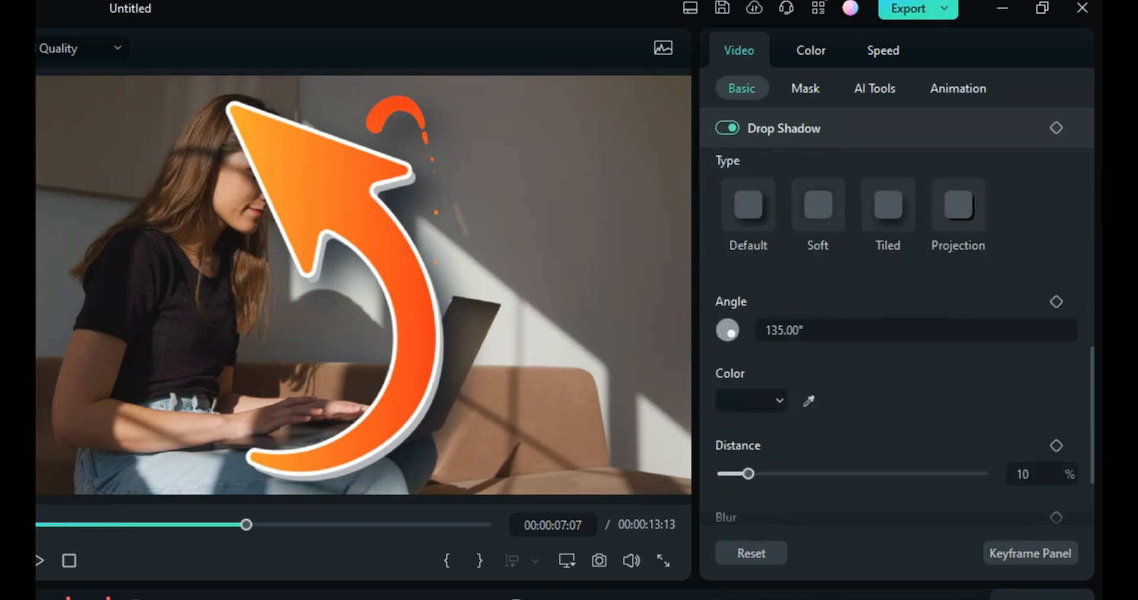
{"action": "left_click_drag", "start_coordinate": [748, 474], "coordinate": [780, 473]}
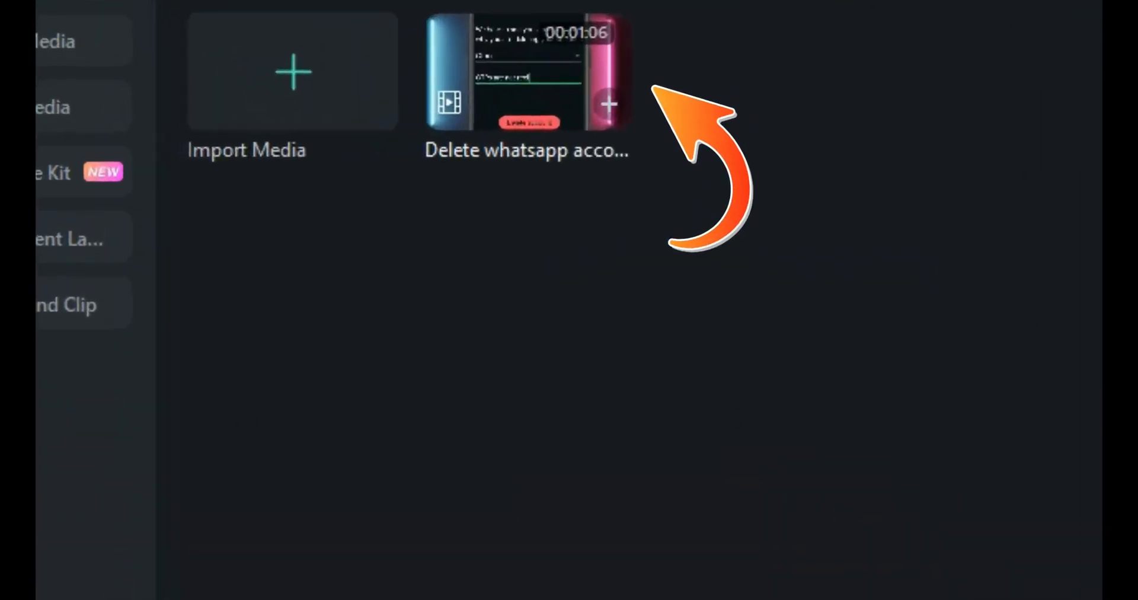
Create a proxy file for the Delete whatsapp account media clip
{"action": "right_click", "coordinate": [259, 128]}
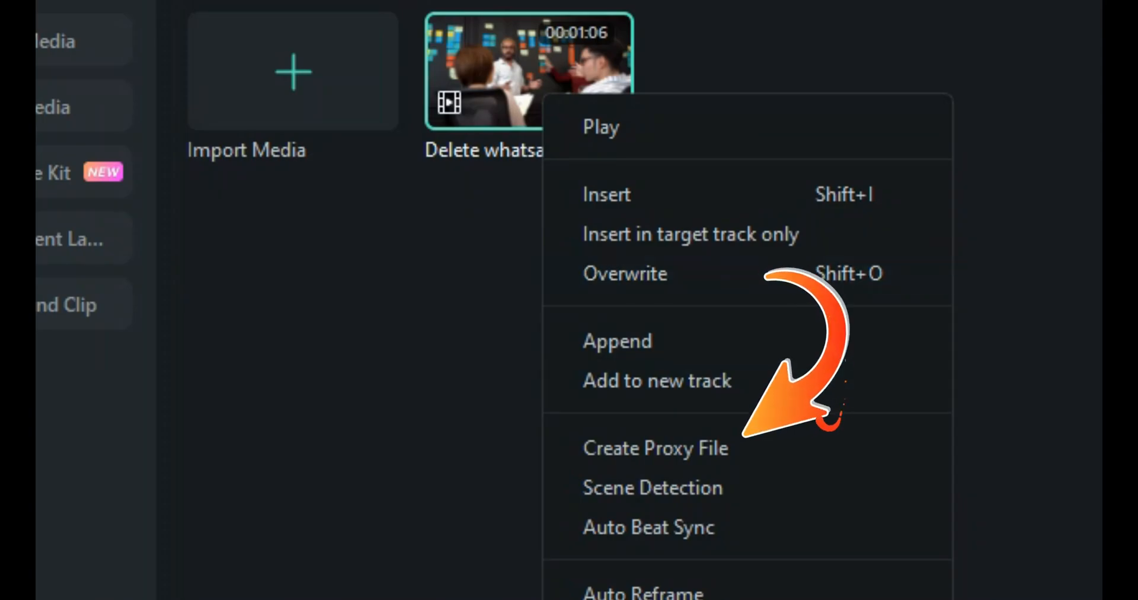
{"action": "left_click", "coordinate": [655, 447]}
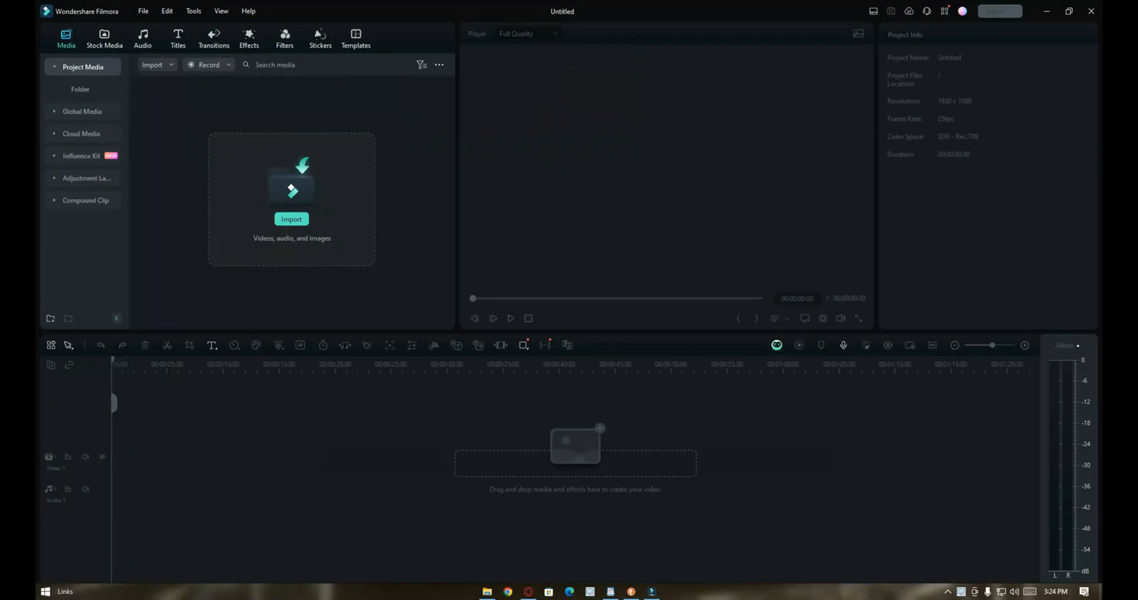
Start recording the PC screen from the media panel
{"action": "left_click", "coordinate": [208, 65]}
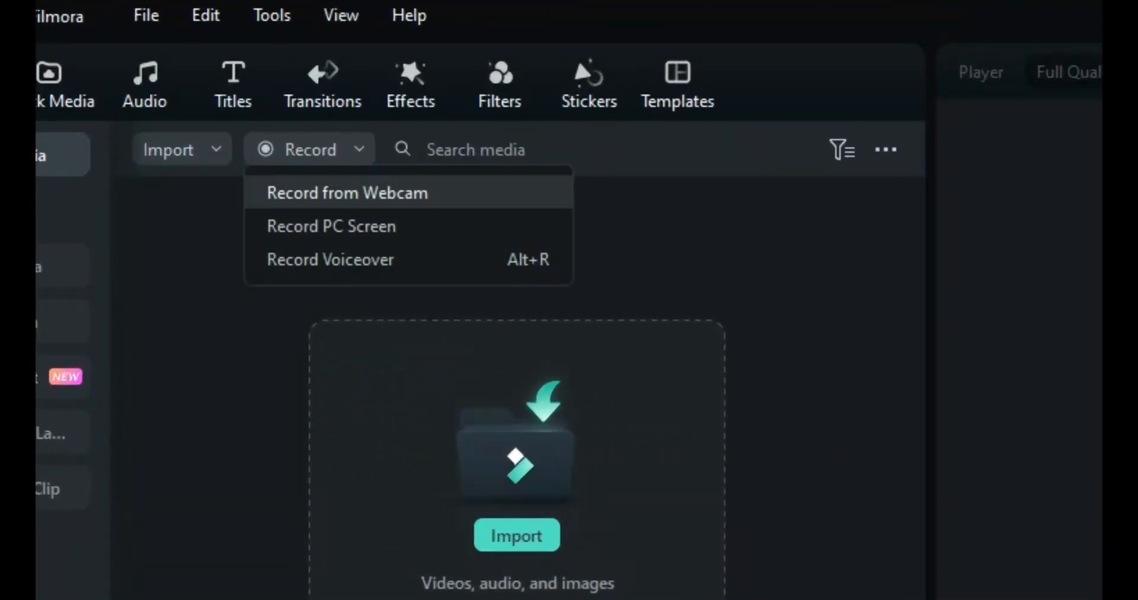
{"action": "left_click", "coordinate": [331, 226]}
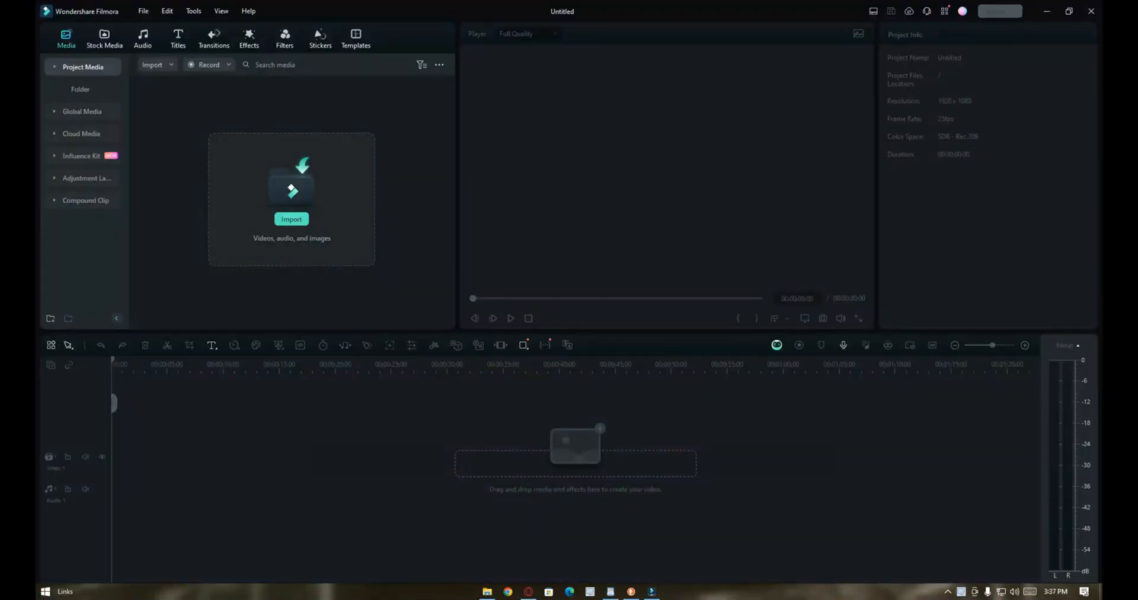
Browse the Basic category of Video Effects in the effects library
{"action": "left_click", "coordinate": [249, 39]}
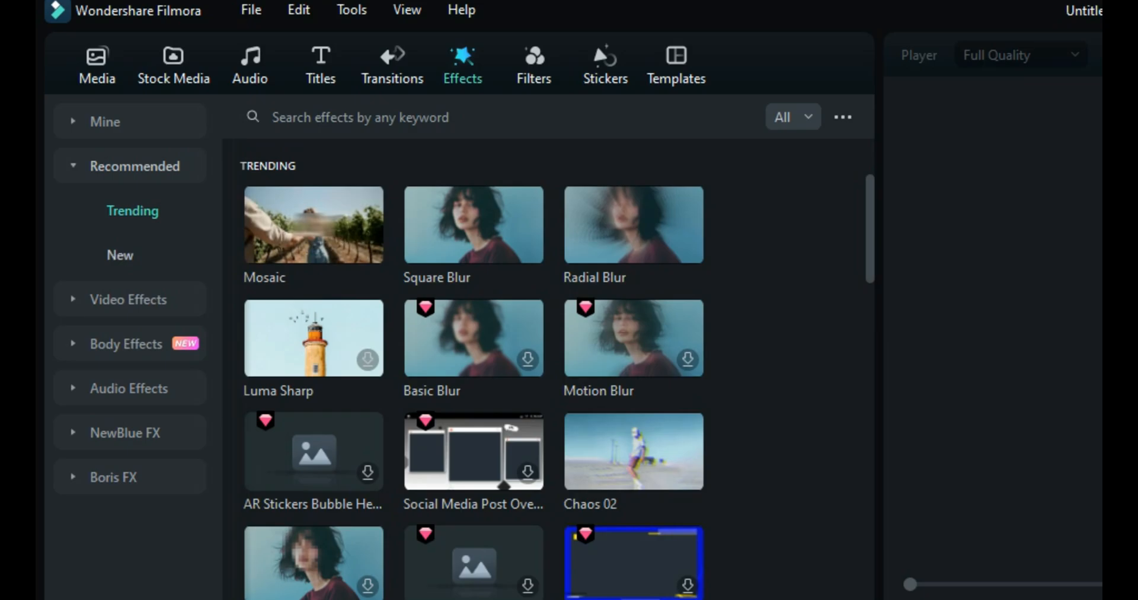
{"action": "left_click", "coordinate": [129, 299]}
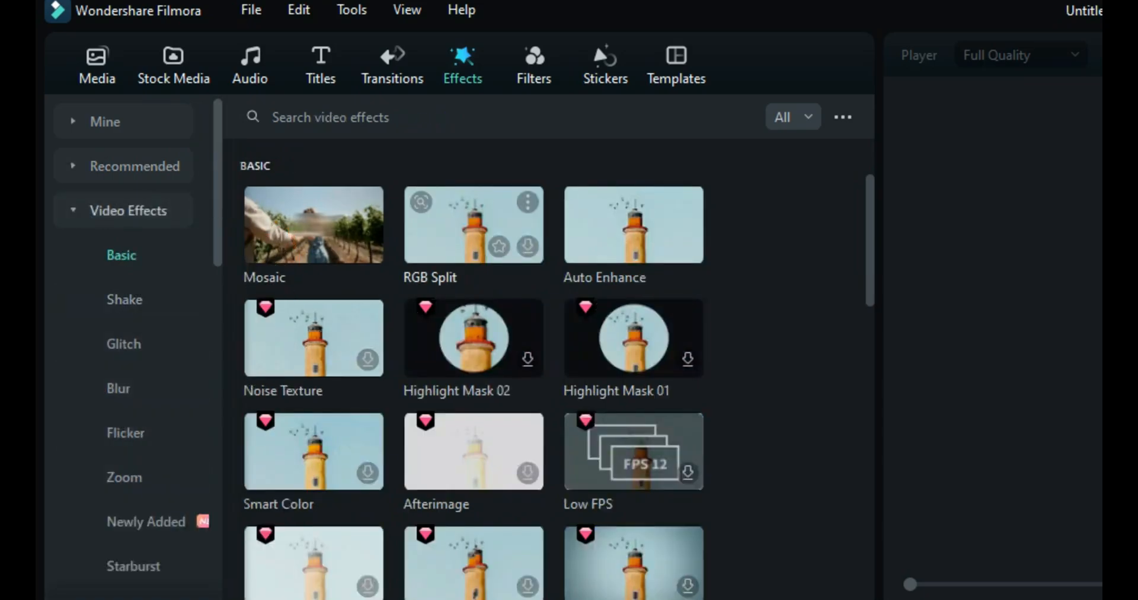
{"action": "scroll", "coordinate": [474, 255], "scroll_direction": "down", "scroll_amount": 2}
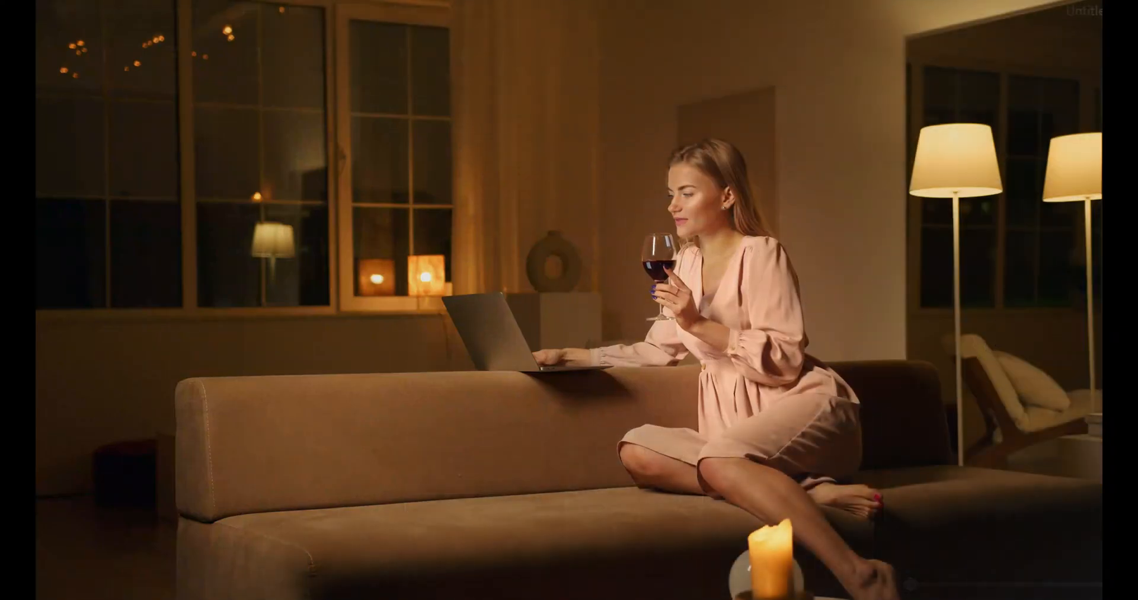